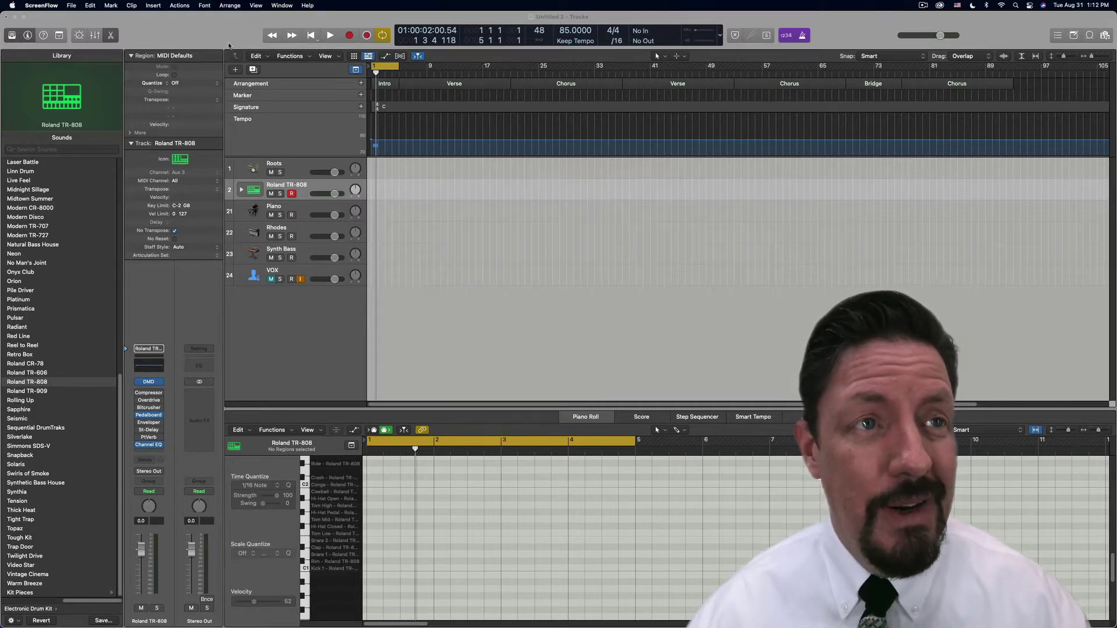
Bring the Logic Pro project with the TR-808, Piano, Rhodes, Synth Bass and VOX tracks to the front
left_click(230, 48)
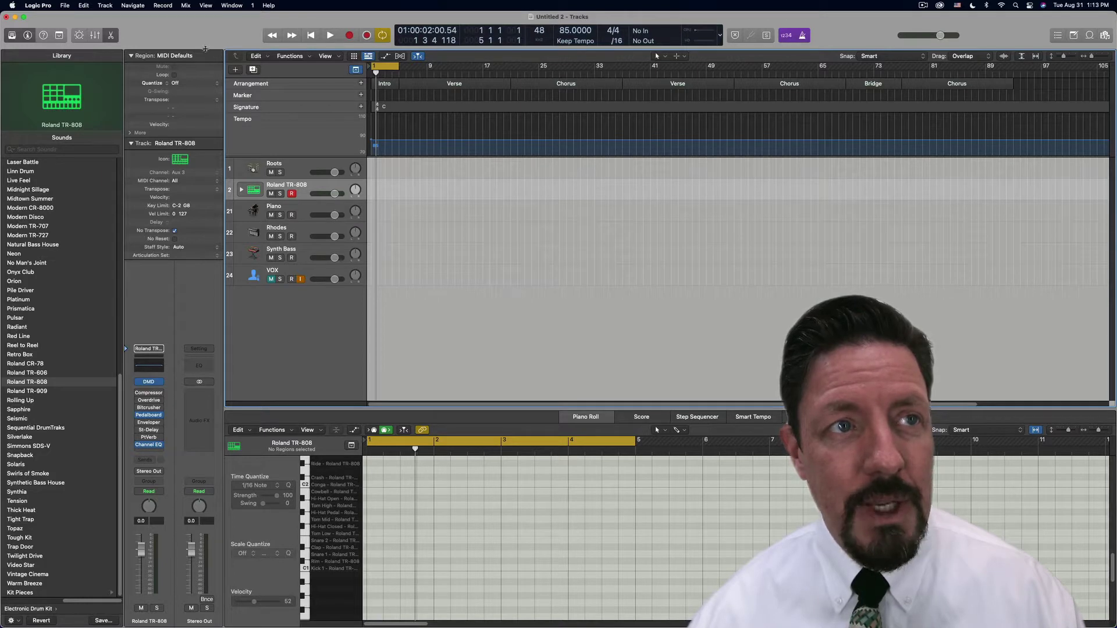
Show the toolbar and enable Note Repeat and Spot Erase through Customize Toolbar
key("ctrl+alt+super+t")
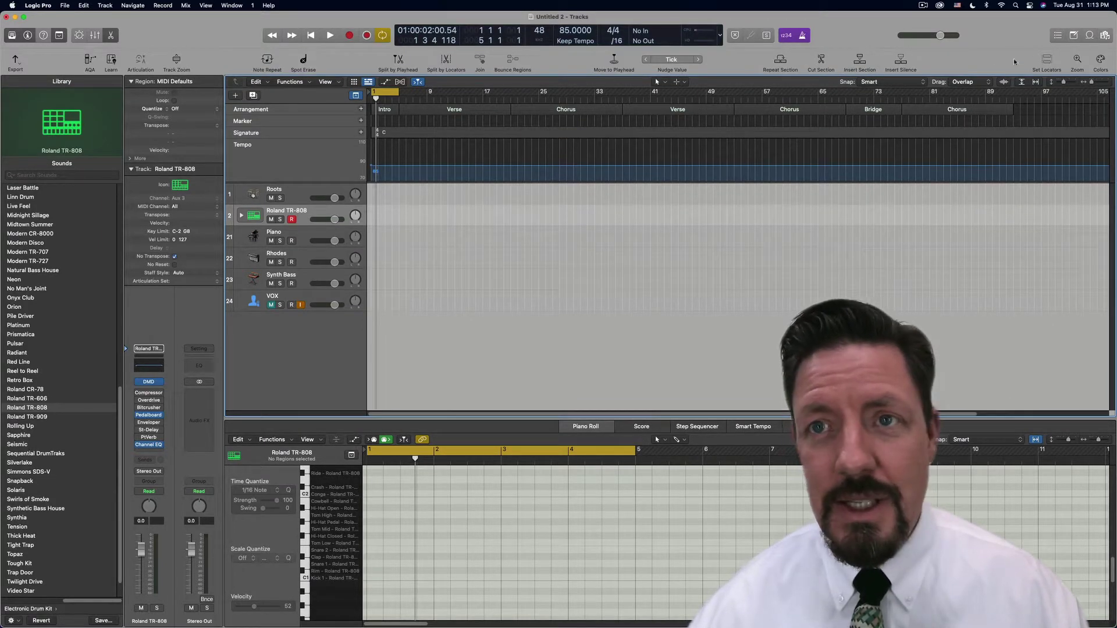
right_click(230, 64)
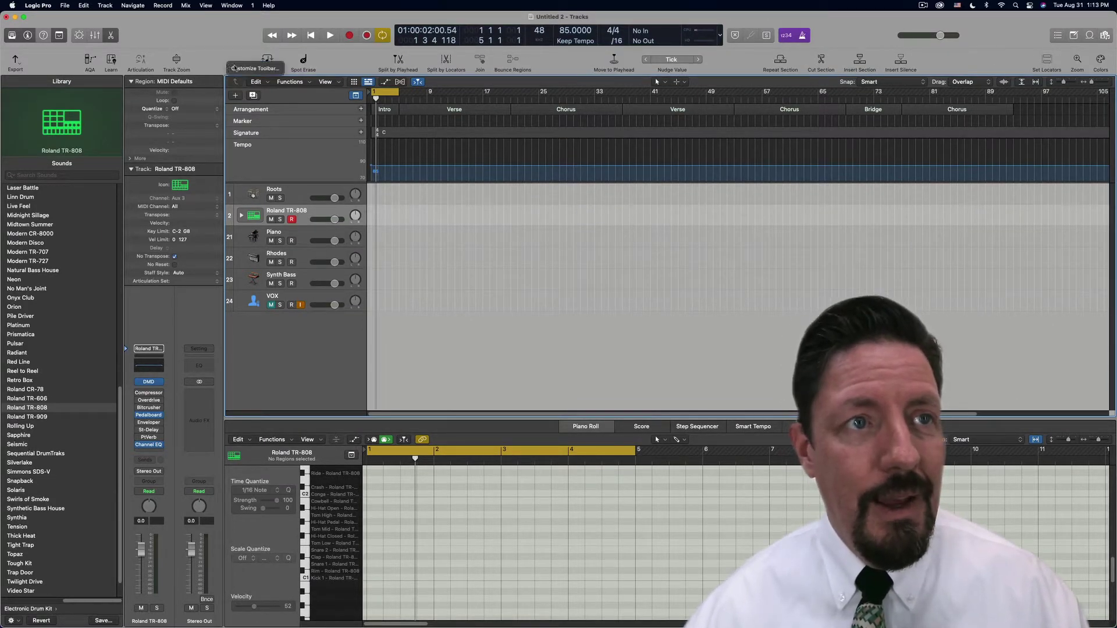
left_click(242, 69)
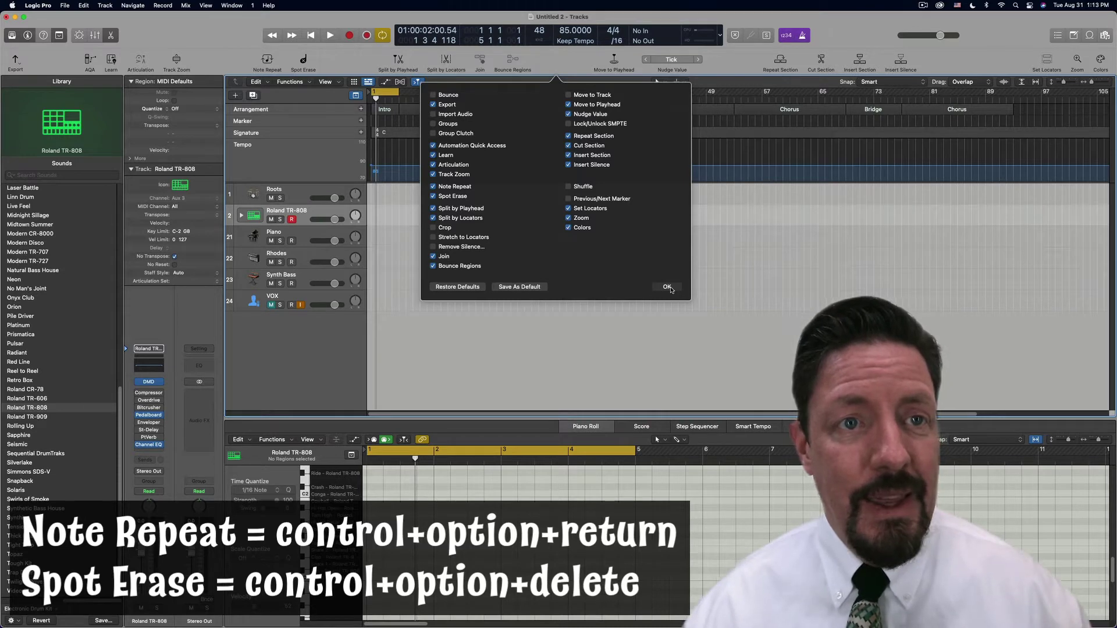
left_click(667, 287)
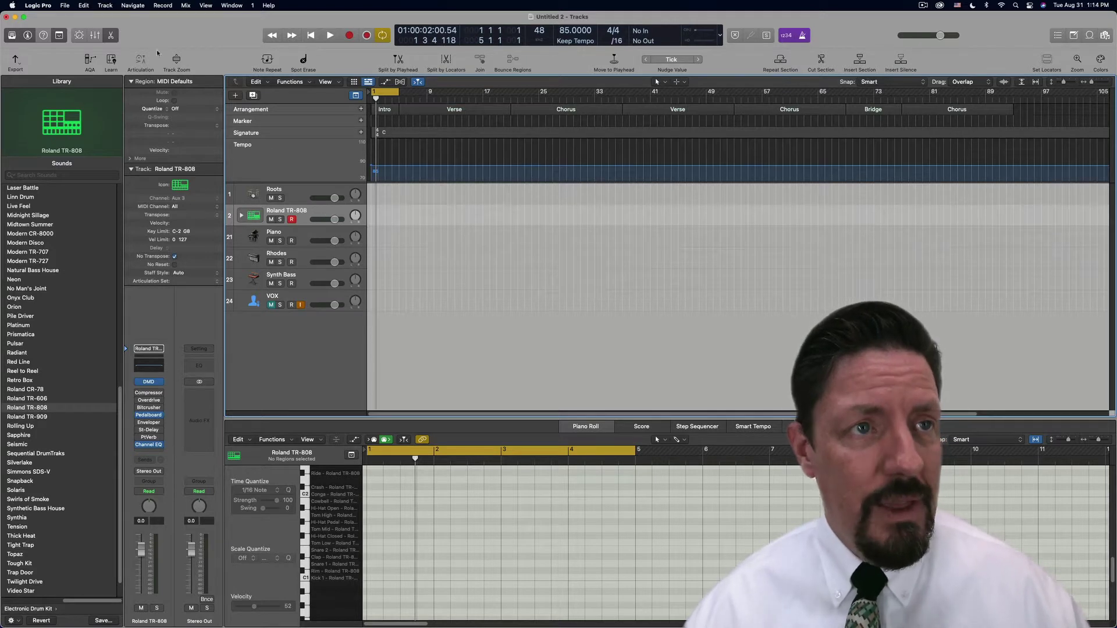
Open Note Repeat, move it up and right, and expand it to its full settings
left_click(271, 60)
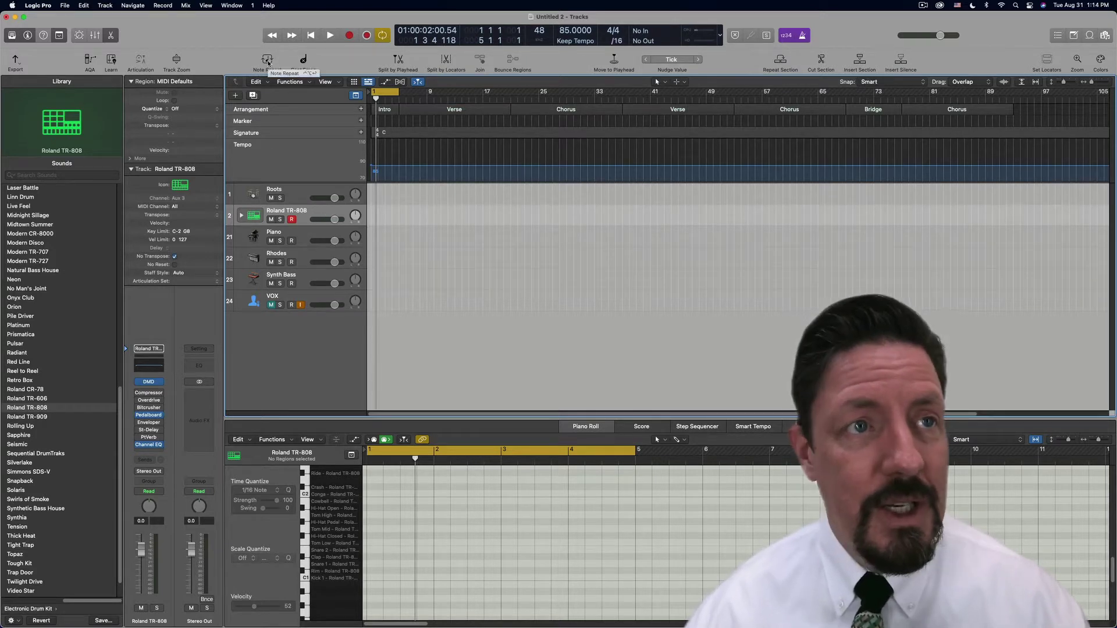
left_click_drag(521, 295, 549, 243)
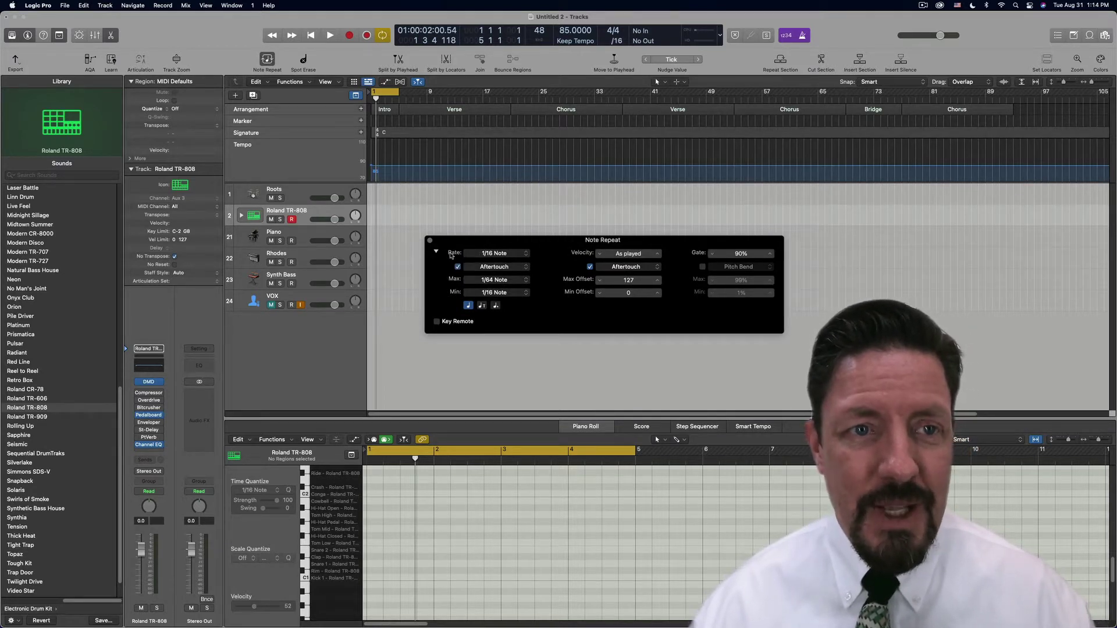
left_click(436, 253)
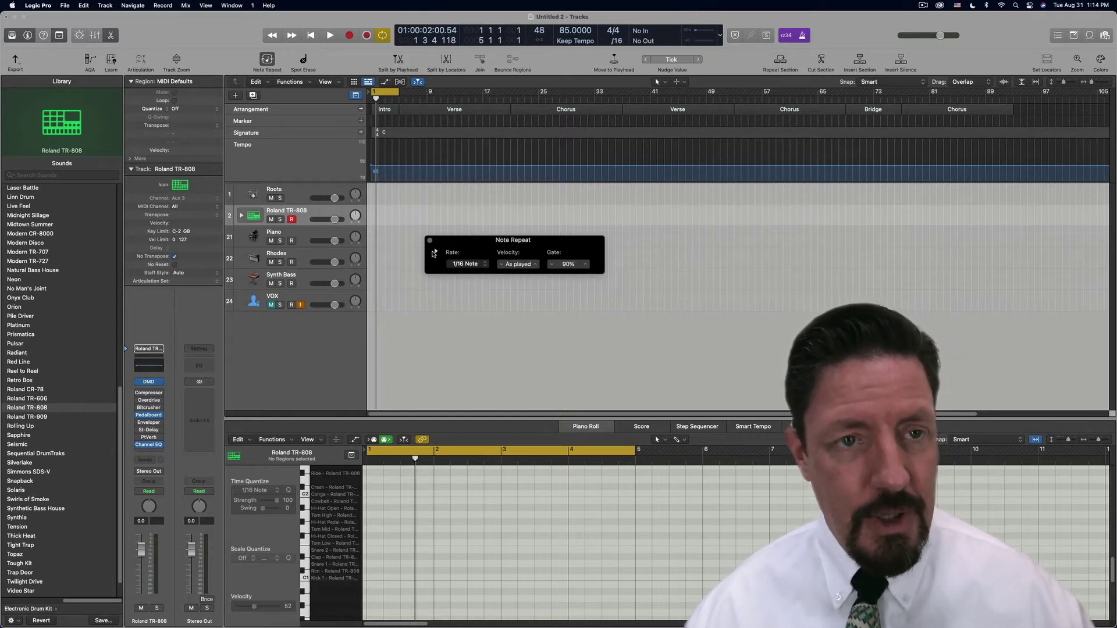
left_click(436, 253)
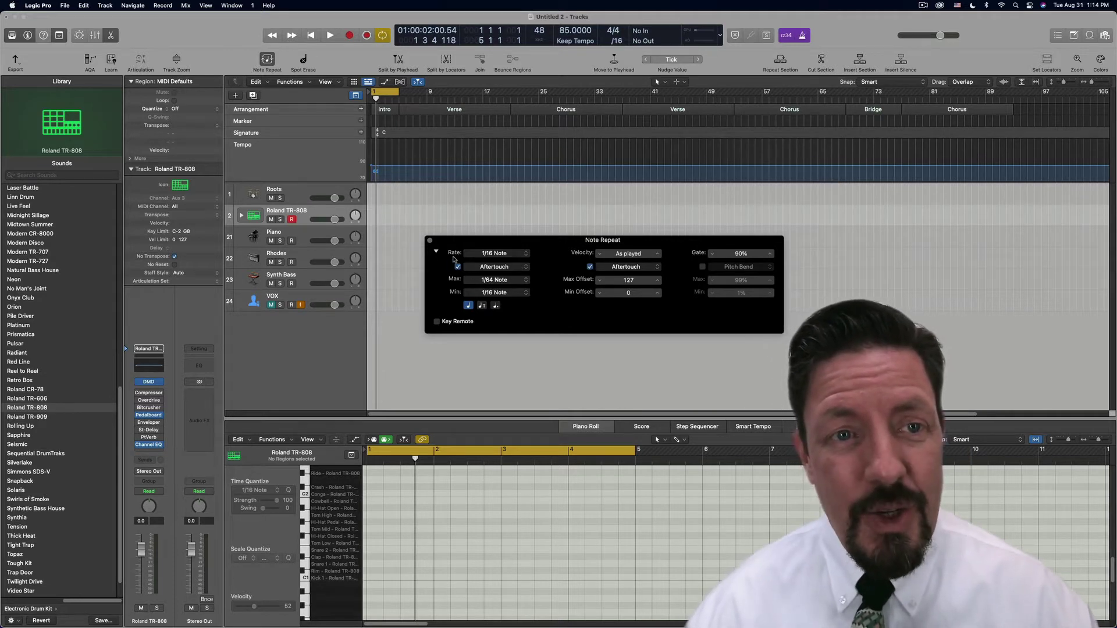
left_click(436, 253)
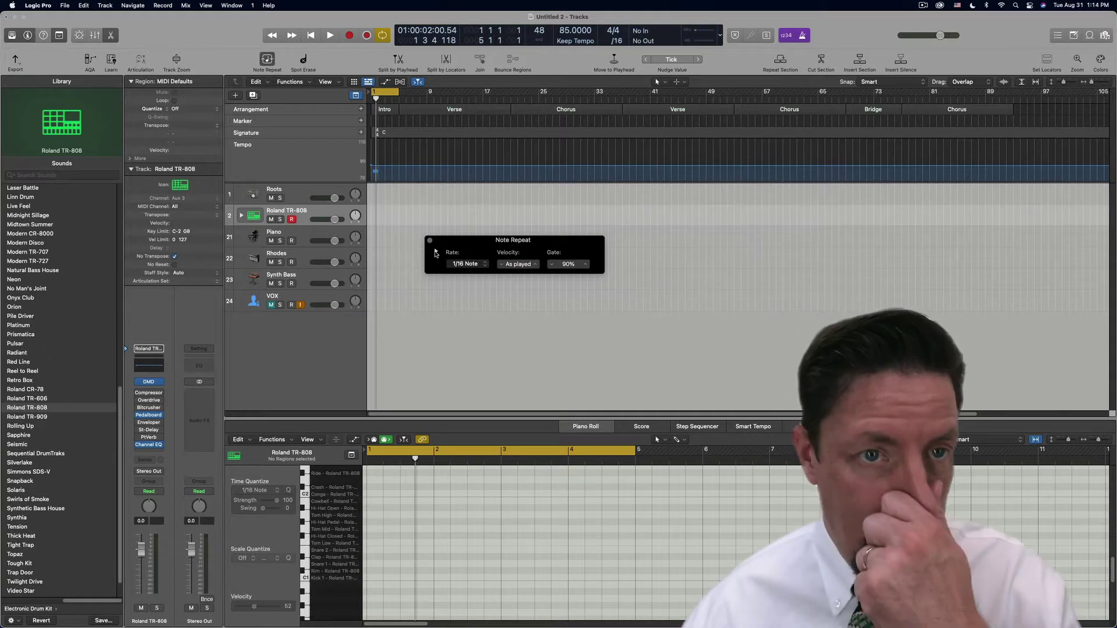
left_click(436, 252)
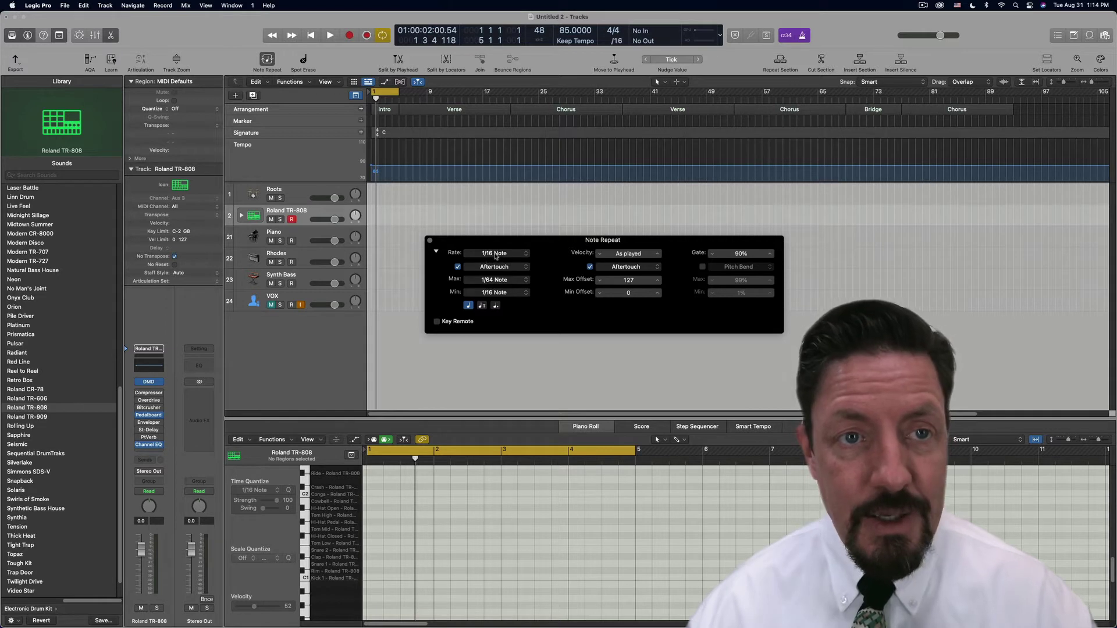
Turn off rate and velocity aftertouch, then record a 1/16-note hi-hat Note Repeat pass
left_click(458, 267)
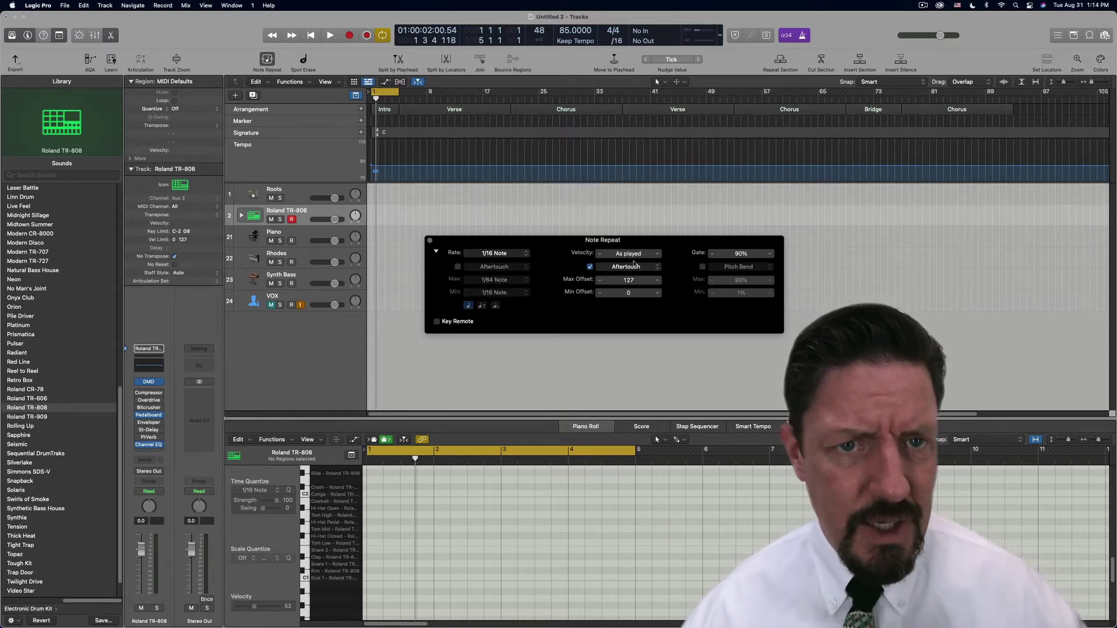
left_click(590, 267)
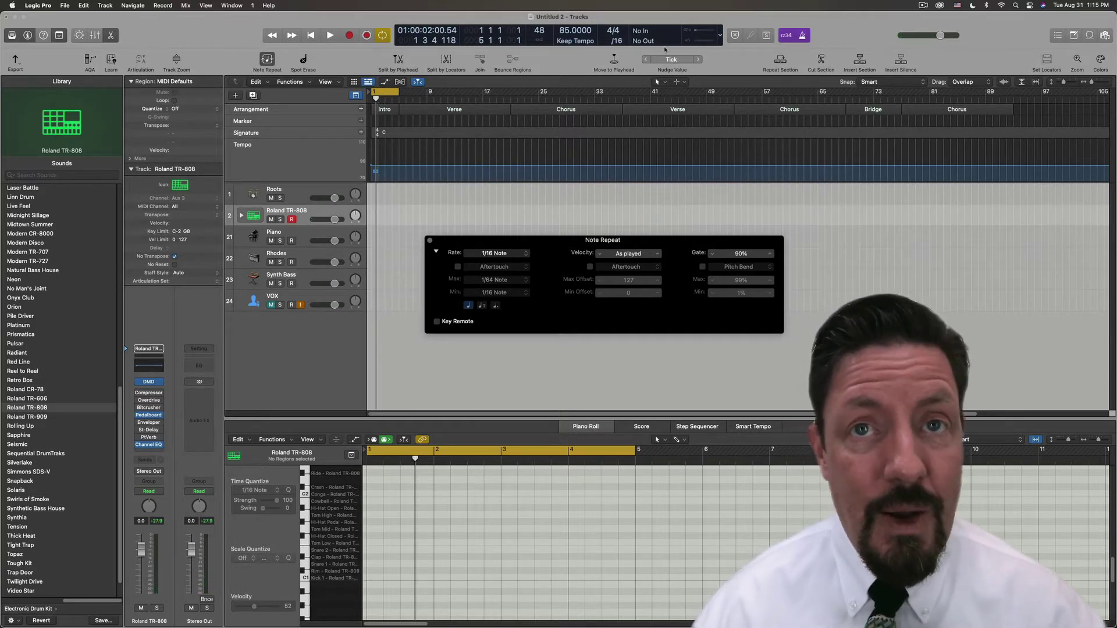
left_click(347, 35)
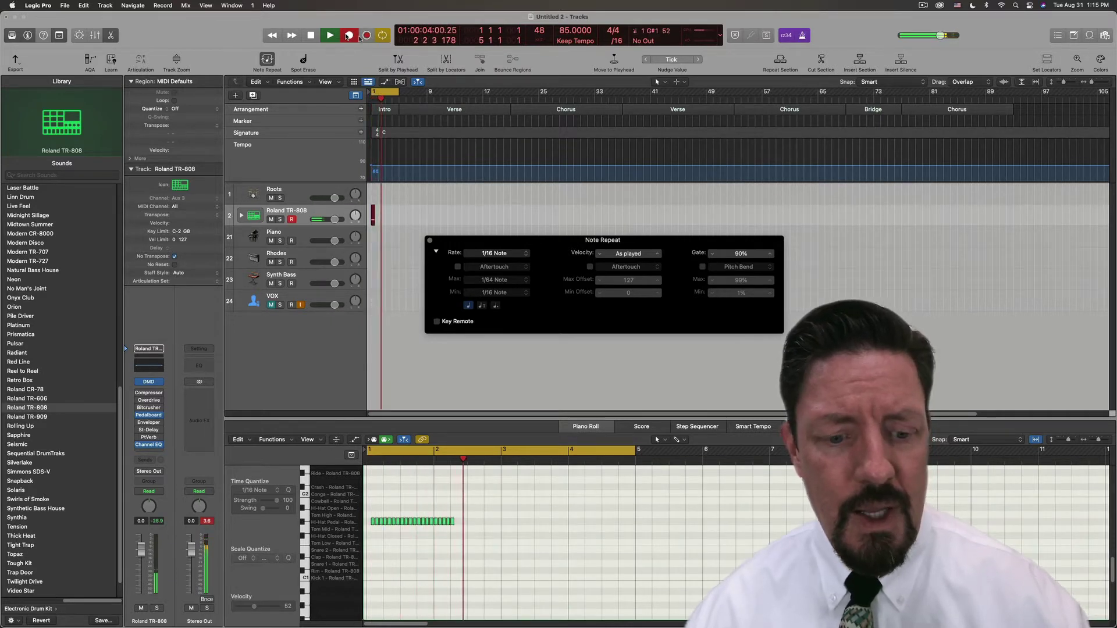
Stop recording and delete all 20 recorded hi-hat notes from the TR-808 region
key("space")
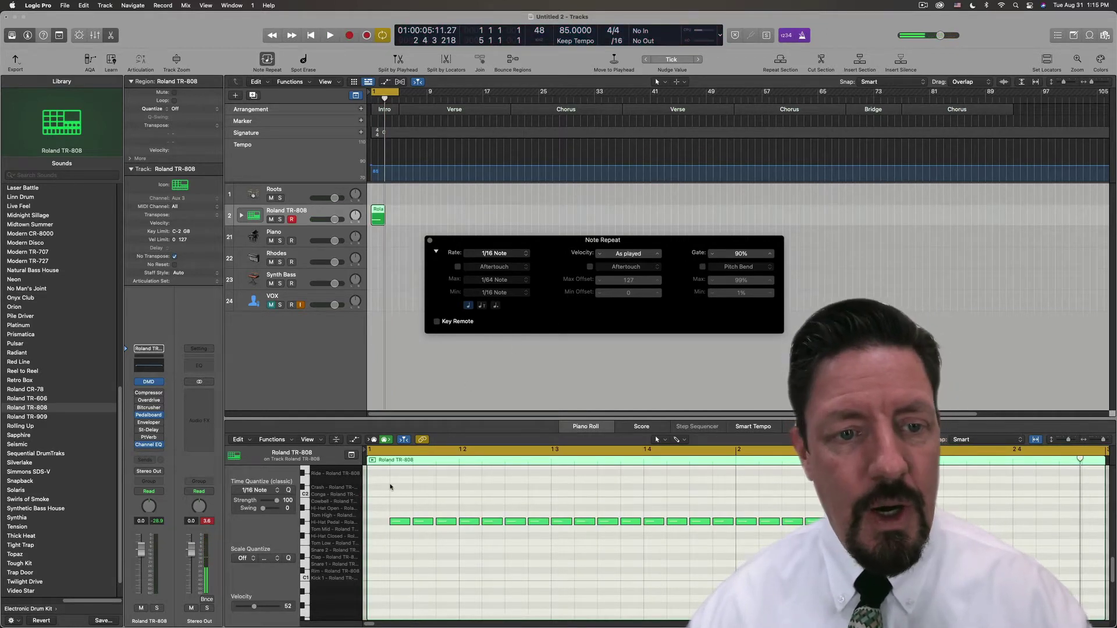
left_click_drag(390, 484, 826, 553)
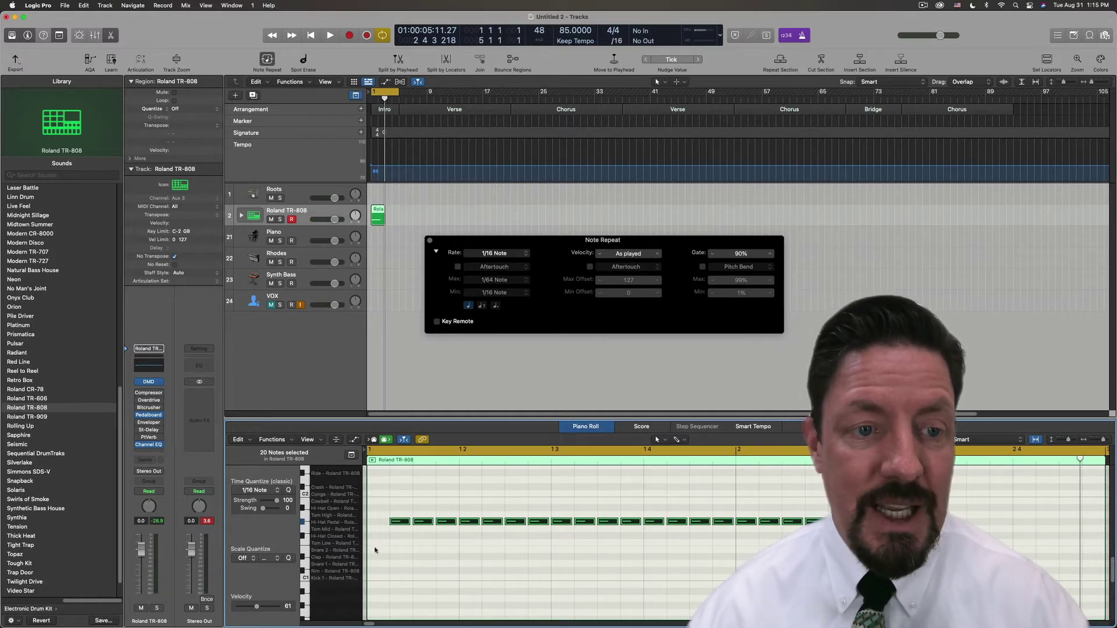
key("Delete")
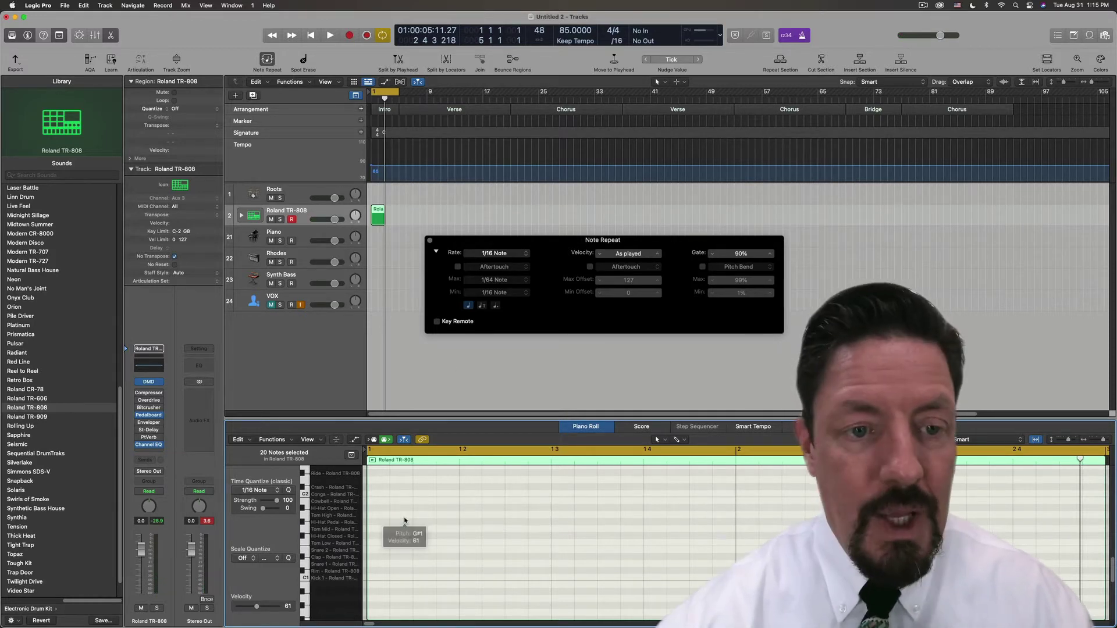
Re-enable Rate Aftertouch, keeping Aftertouch as the controller source
left_click(458, 267)
left_click(497, 267)
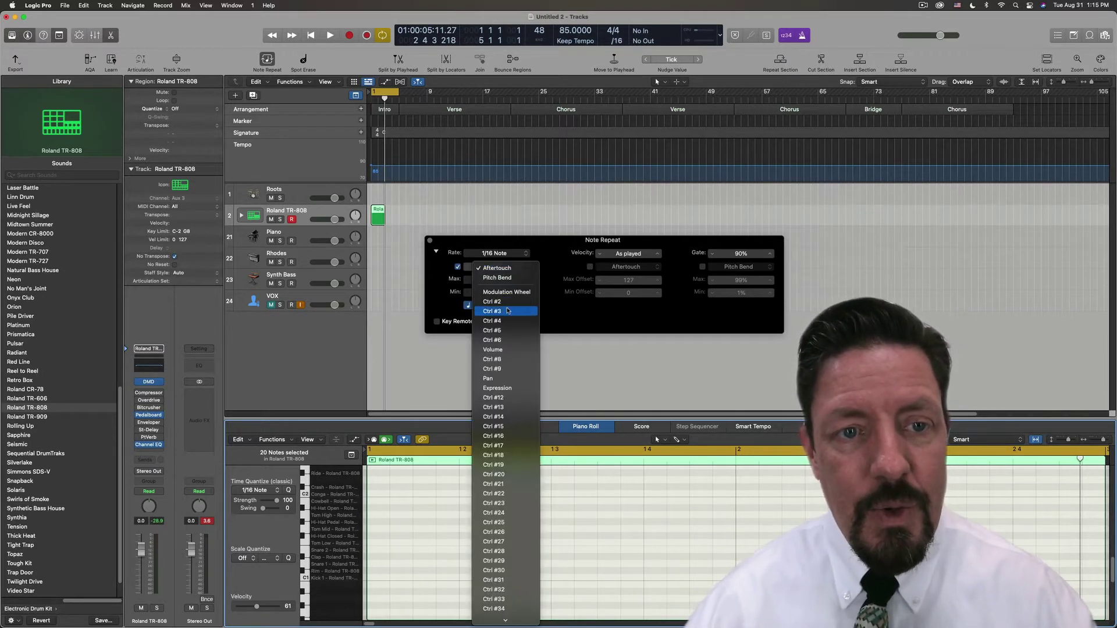
scroll(500, 608, "down", 2)
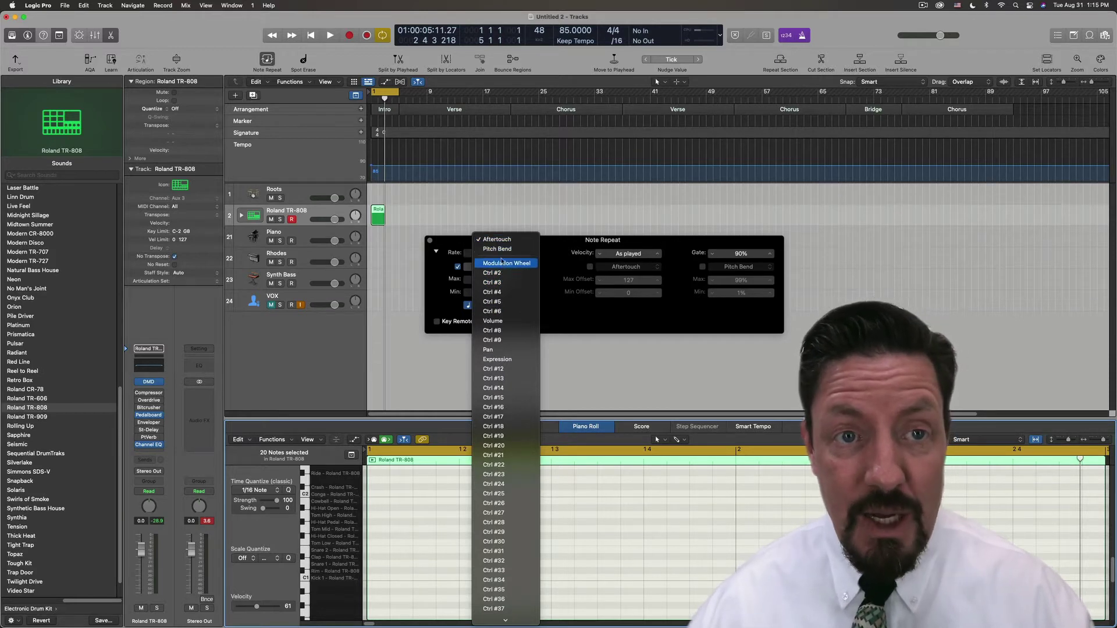
left_click(545, 240)
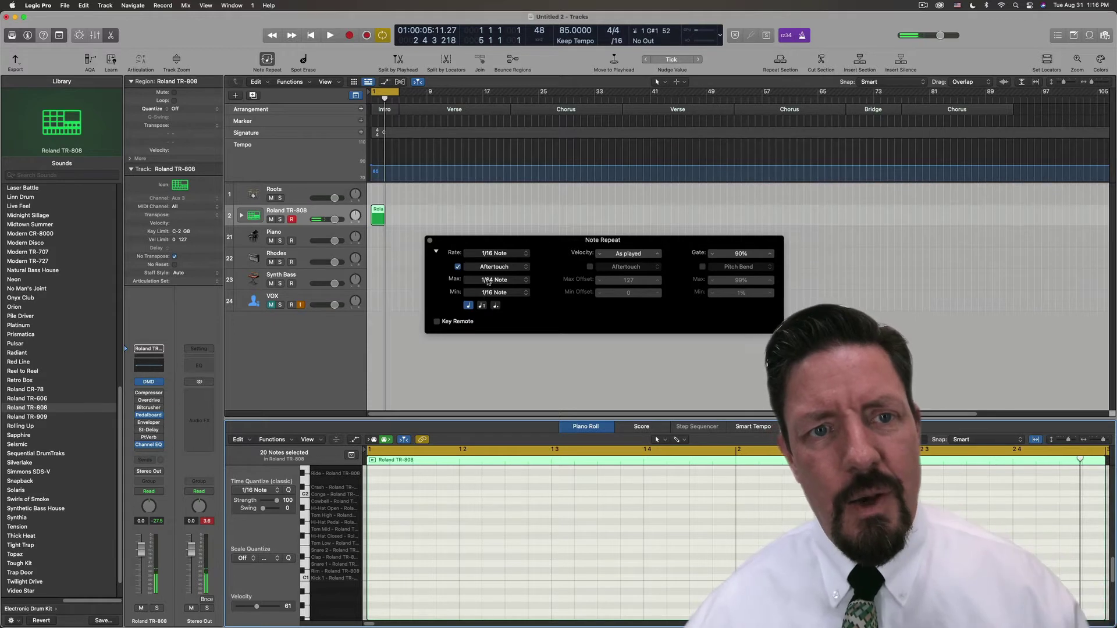
Change the Note Repeat maximum rate to 1/32 Note, then to 1/16 Triplet (1/24)
left_click(492, 283)
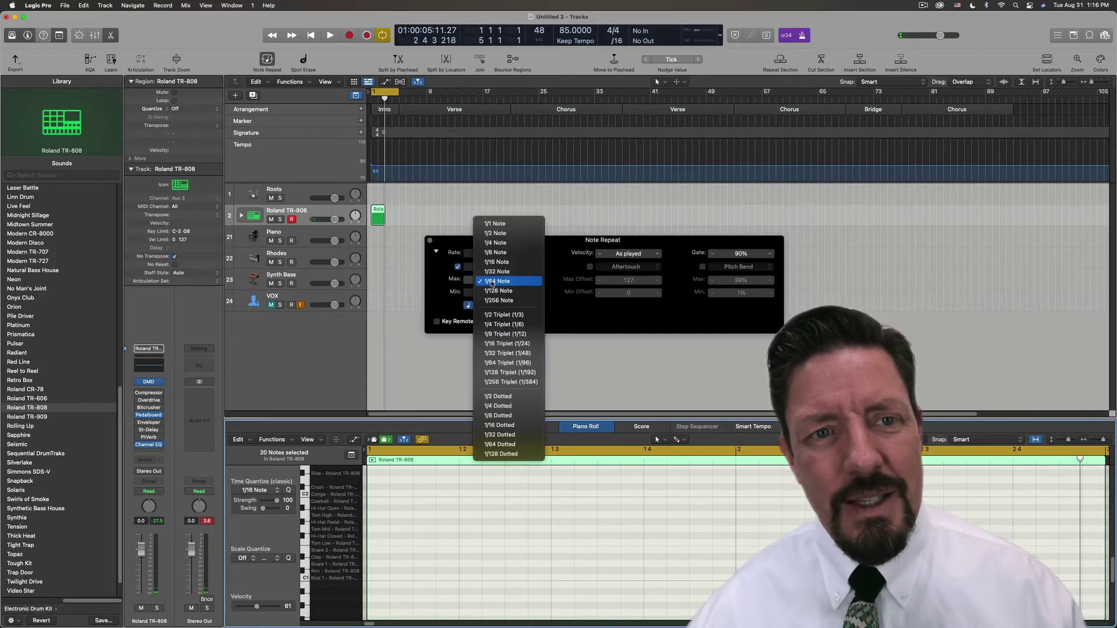
left_click(507, 272)
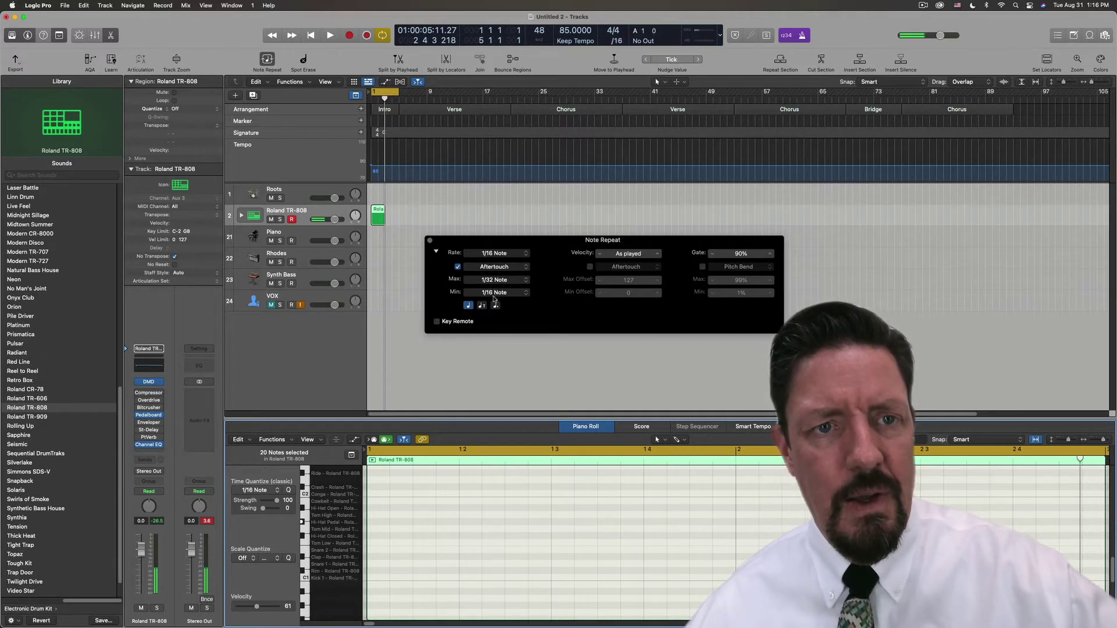
left_click(492, 280)
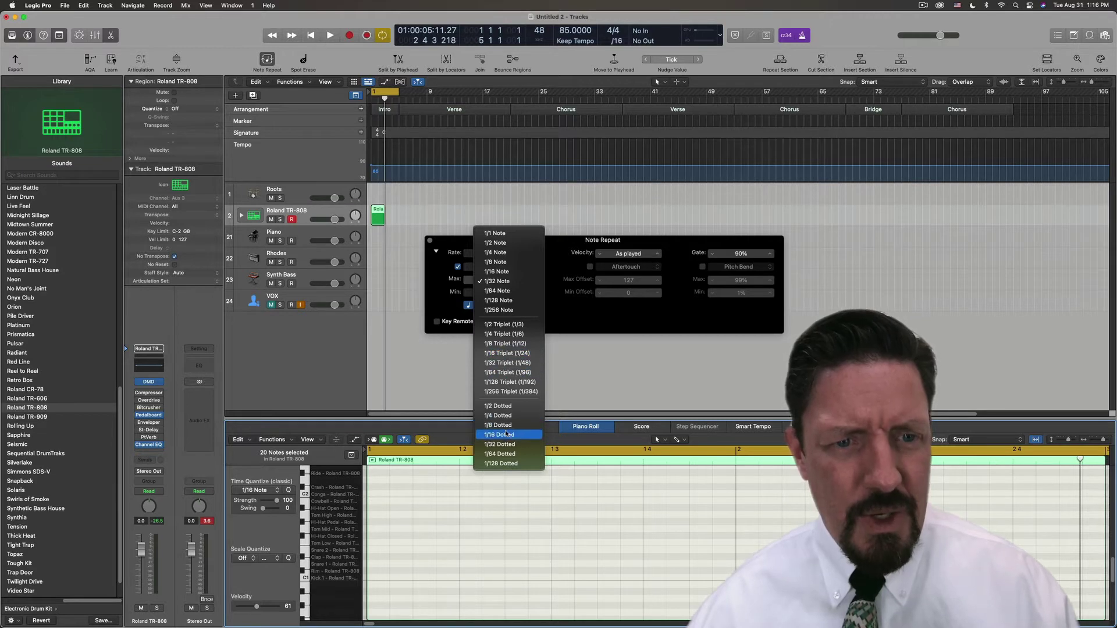
left_click(510, 353)
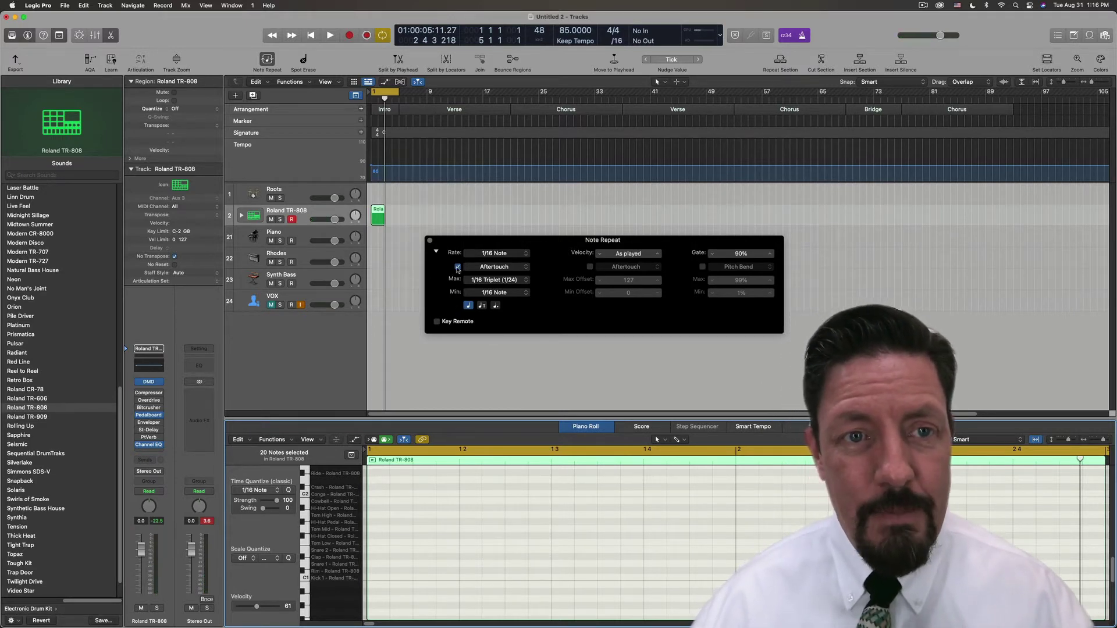
Enable Velocity Aftertouch, re-enable Rate Aftertouch, and set the maximum rate to 1/32 Note
left_click(458, 267)
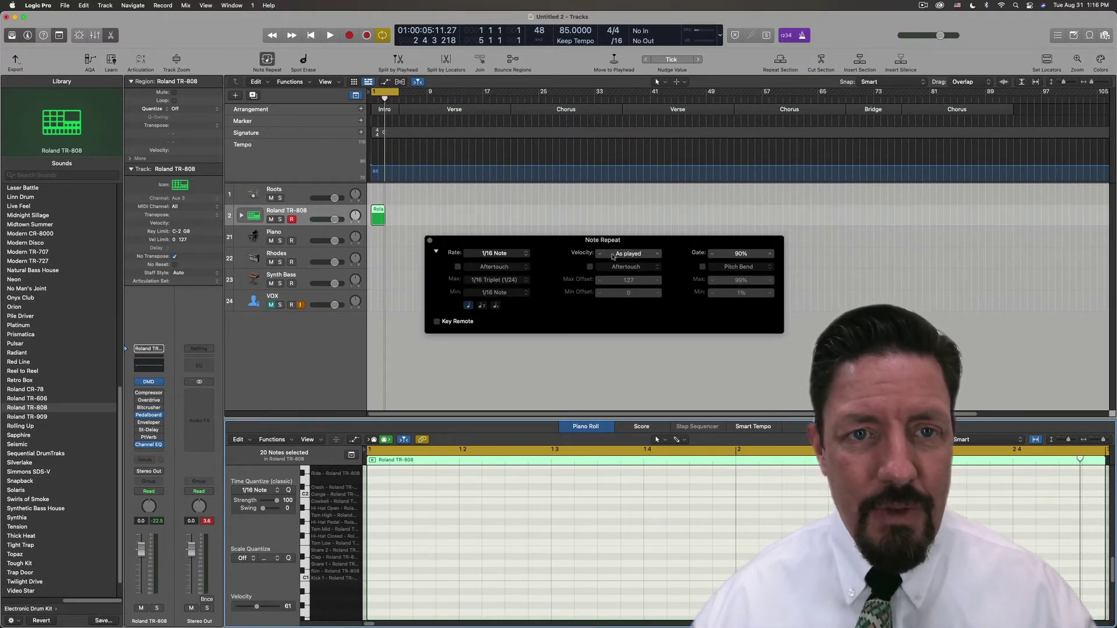
left_click(589, 267)
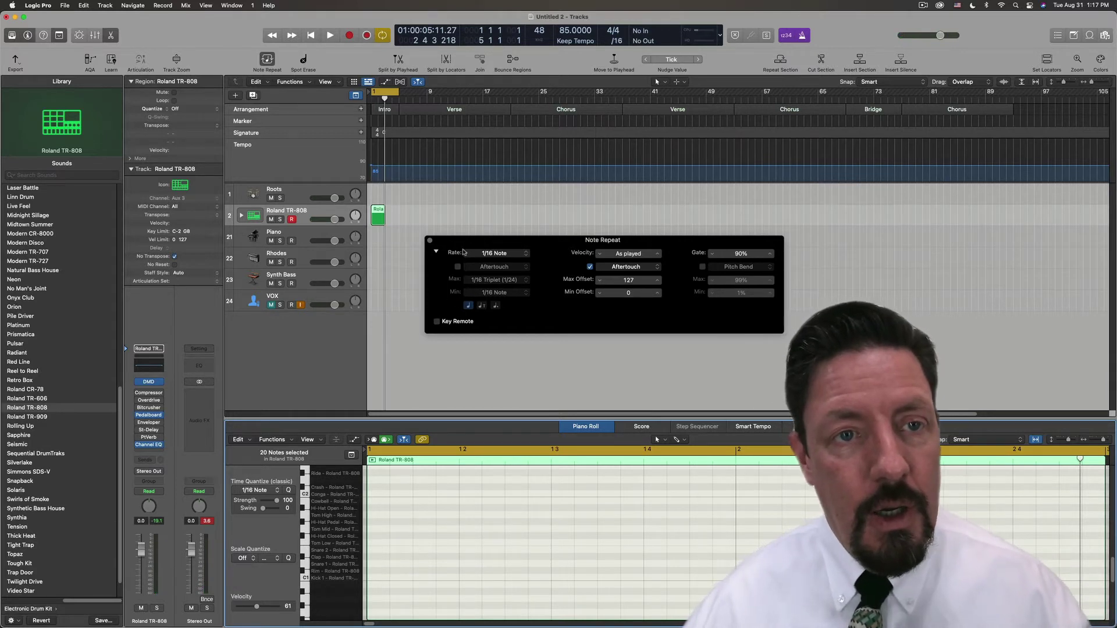
left_click(457, 266)
left_click(498, 282)
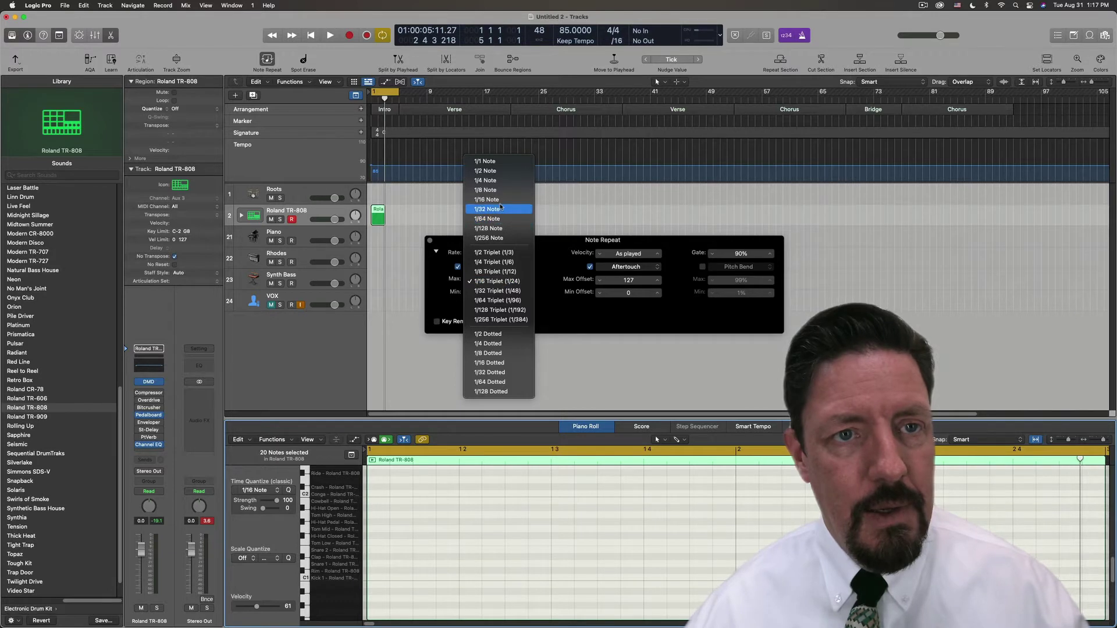
left_click(501, 207)
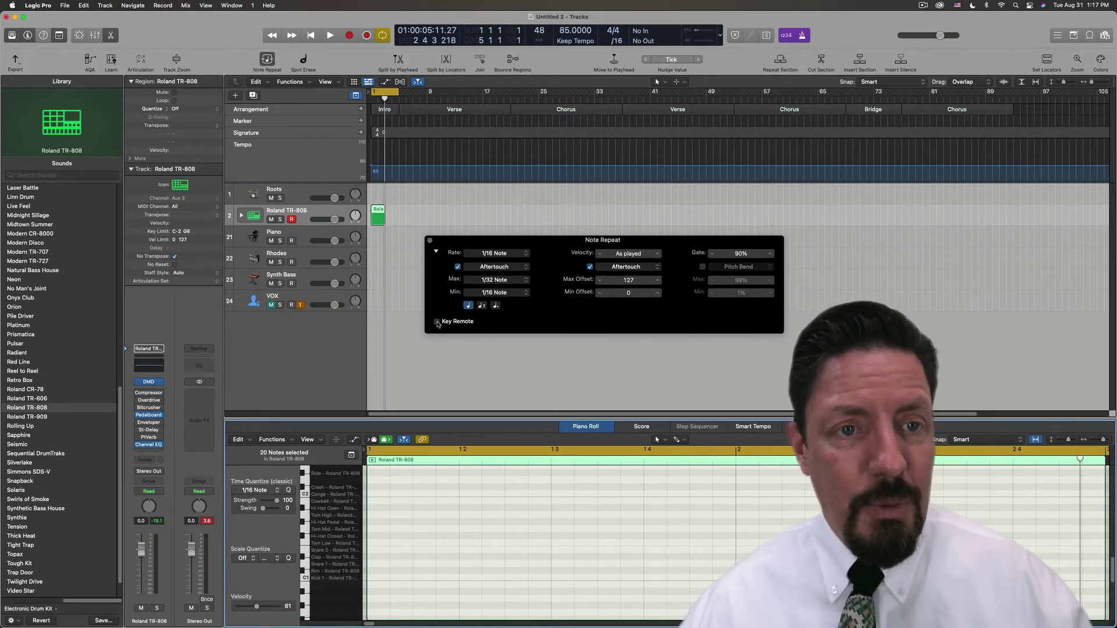
Delete the empty Roland TR-808 region and leave Key Remote switched off
left_click(437, 322)
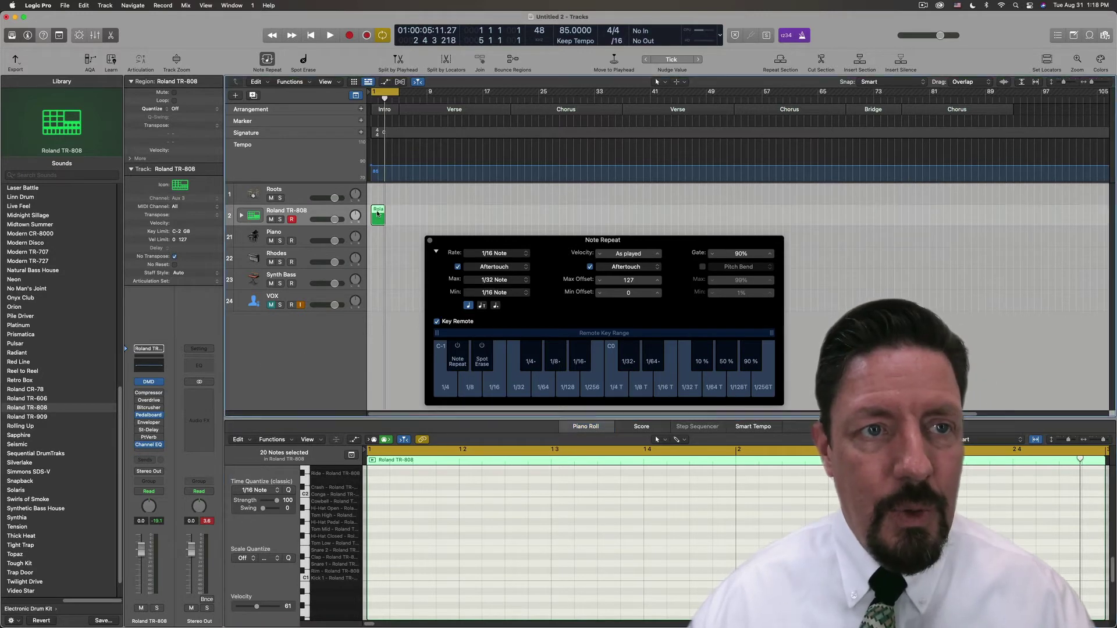
key("Delete")
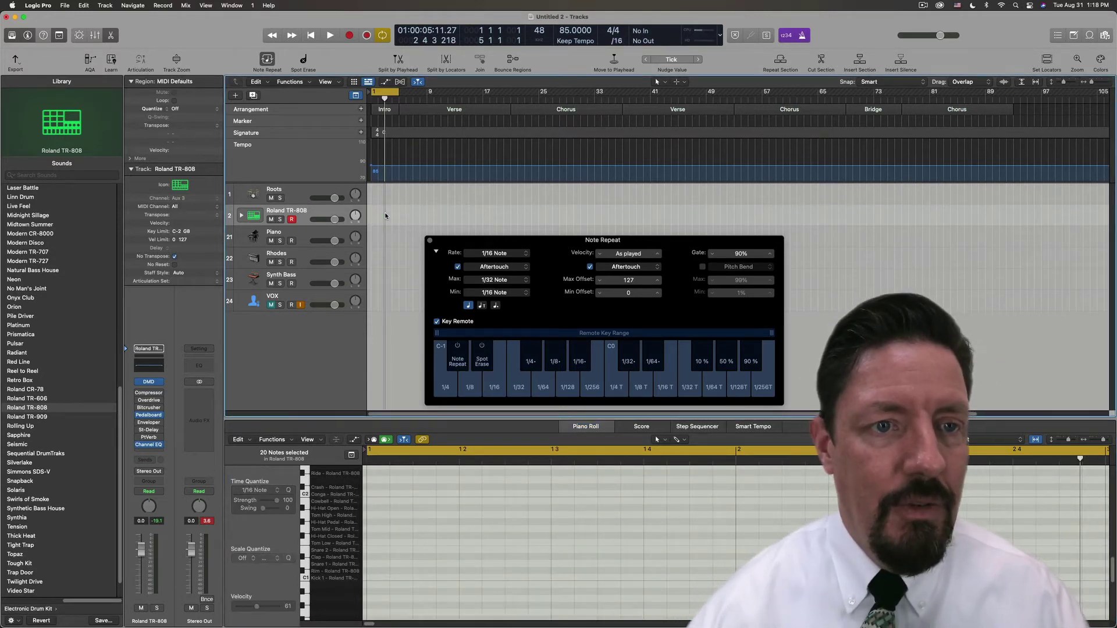
left_click(437, 321)
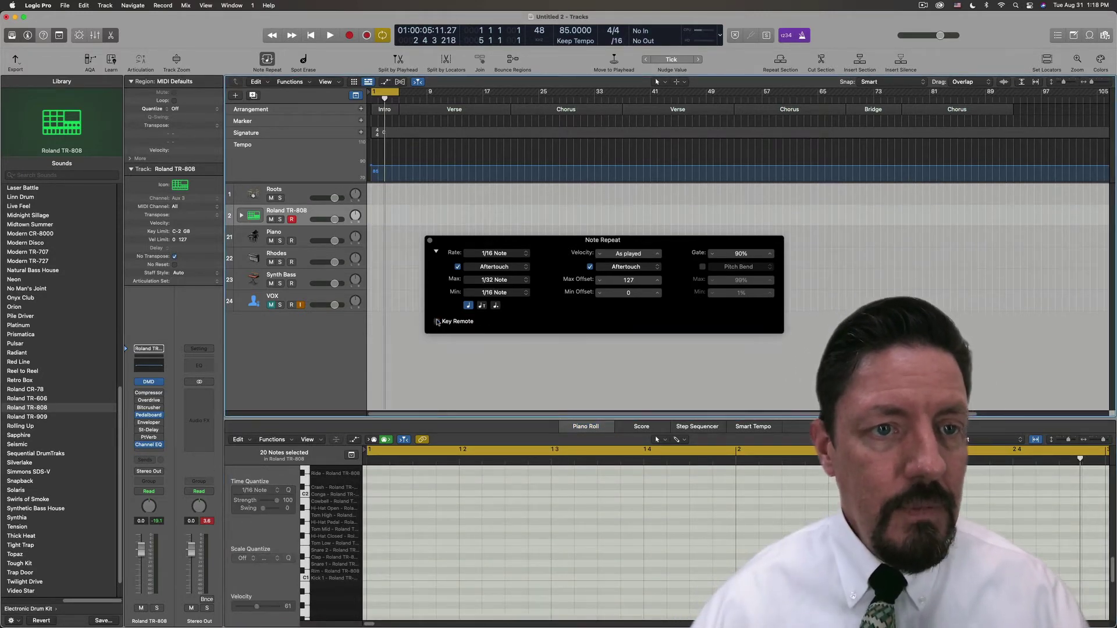
left_click(38, 5)
mouse_move(64, 32)
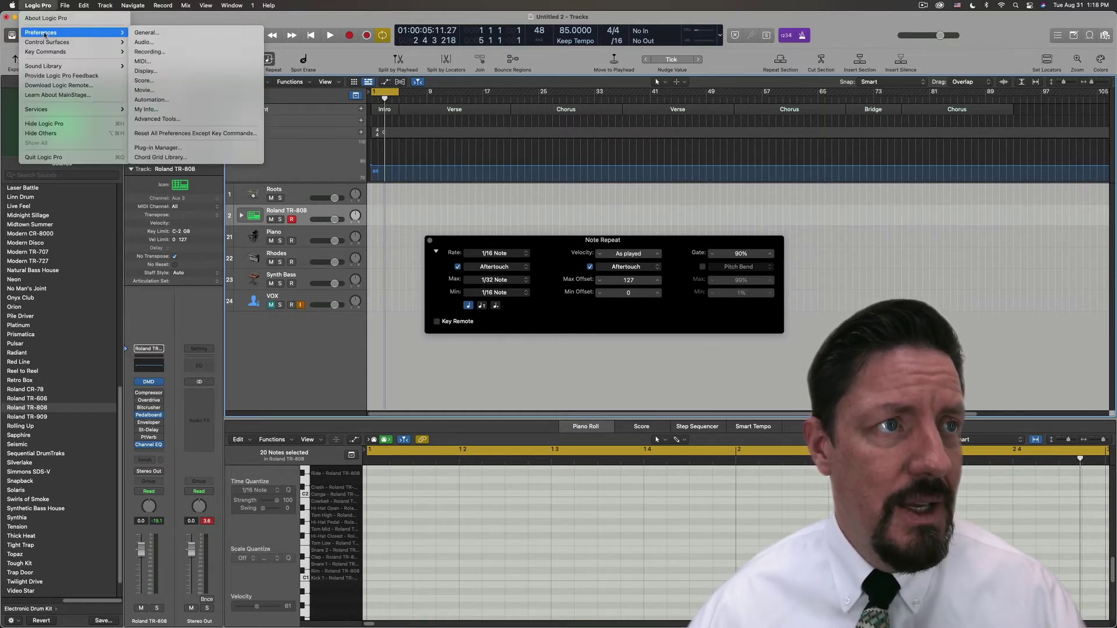
left_click(150, 51)
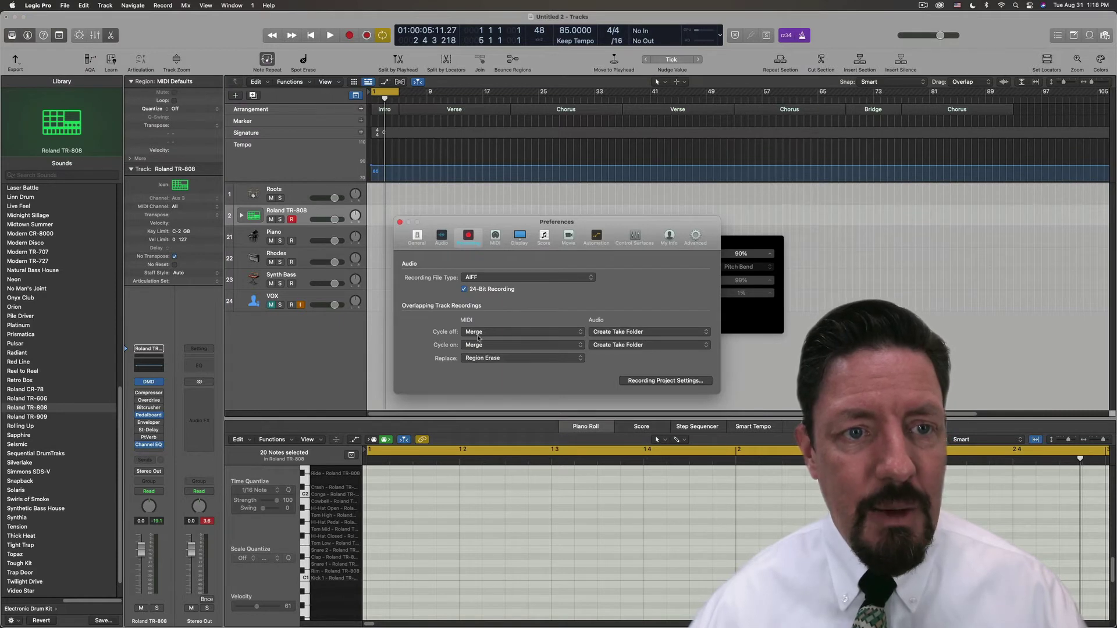
left_click(474, 332)
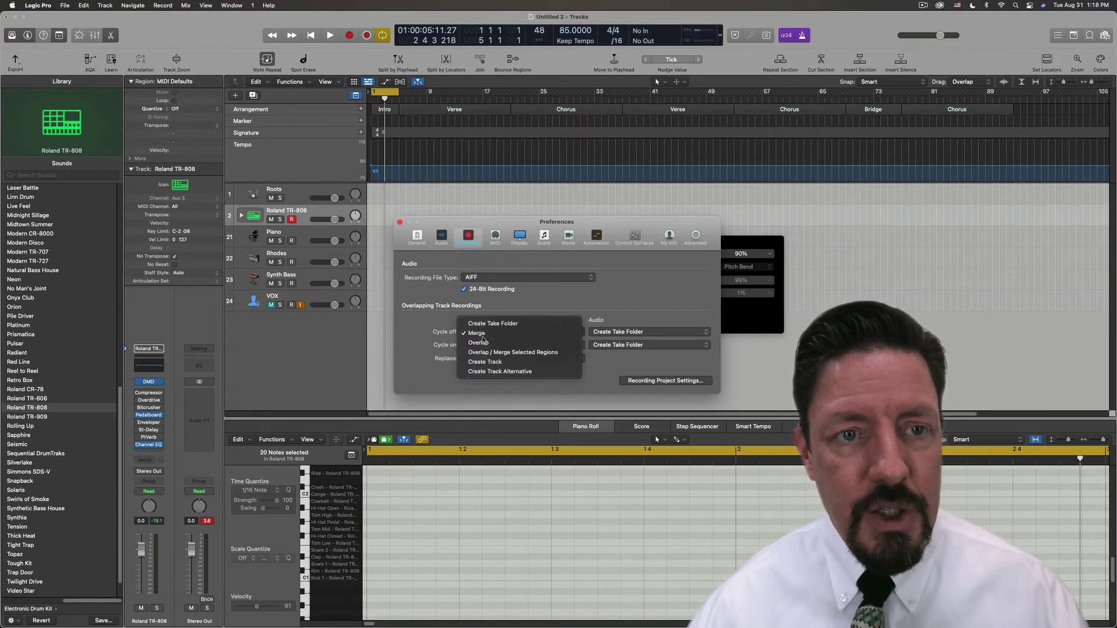
key("Escape")
left_click(480, 345)
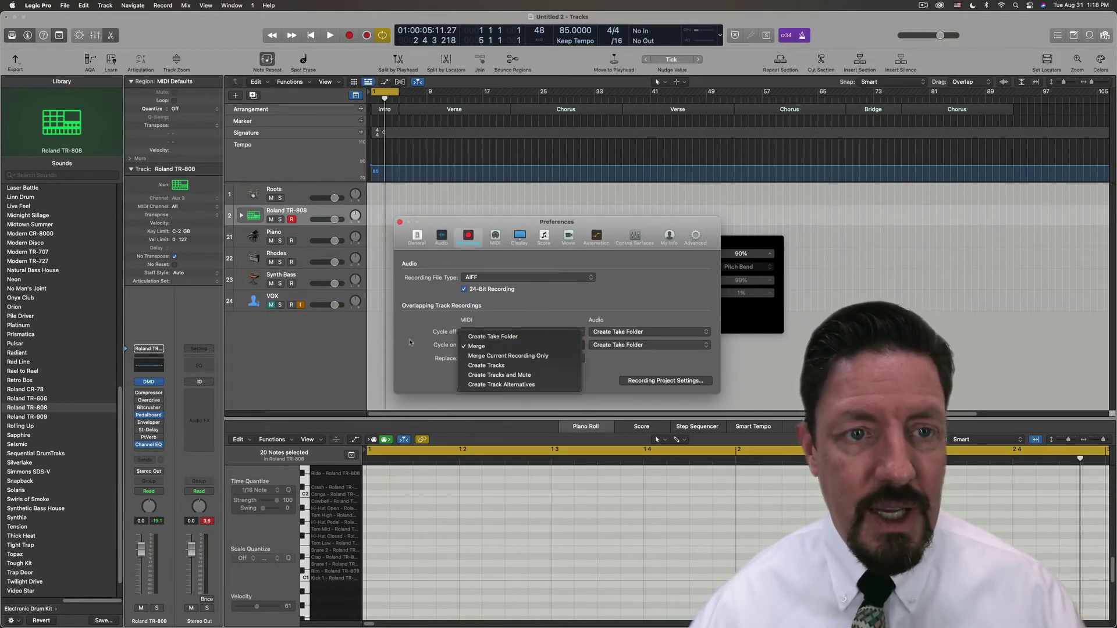
left_click(497, 346)
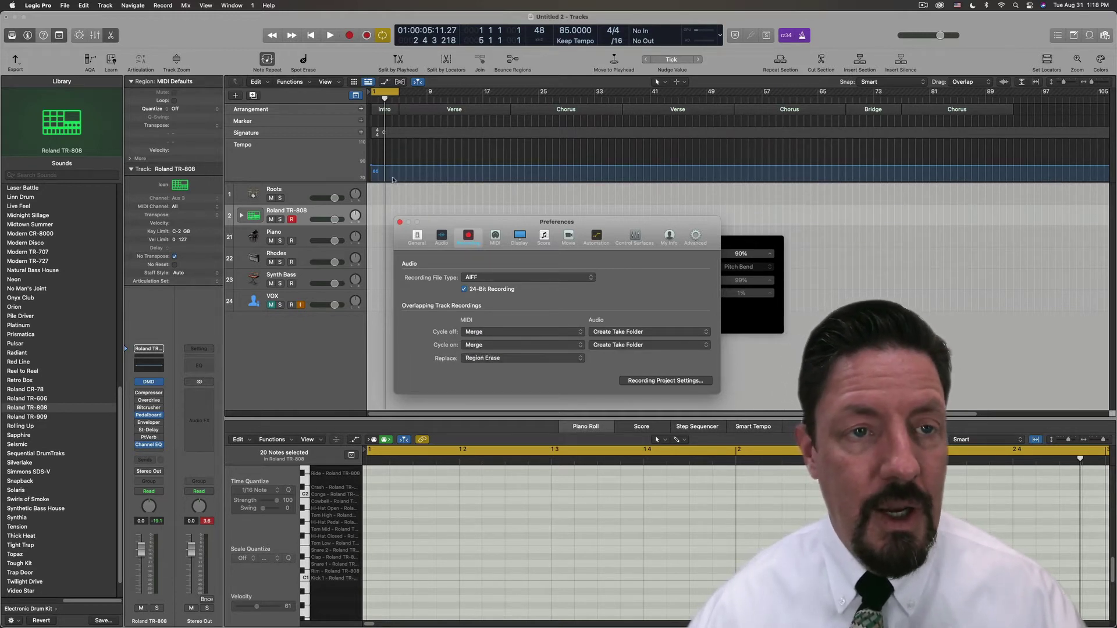
left_click(400, 222)
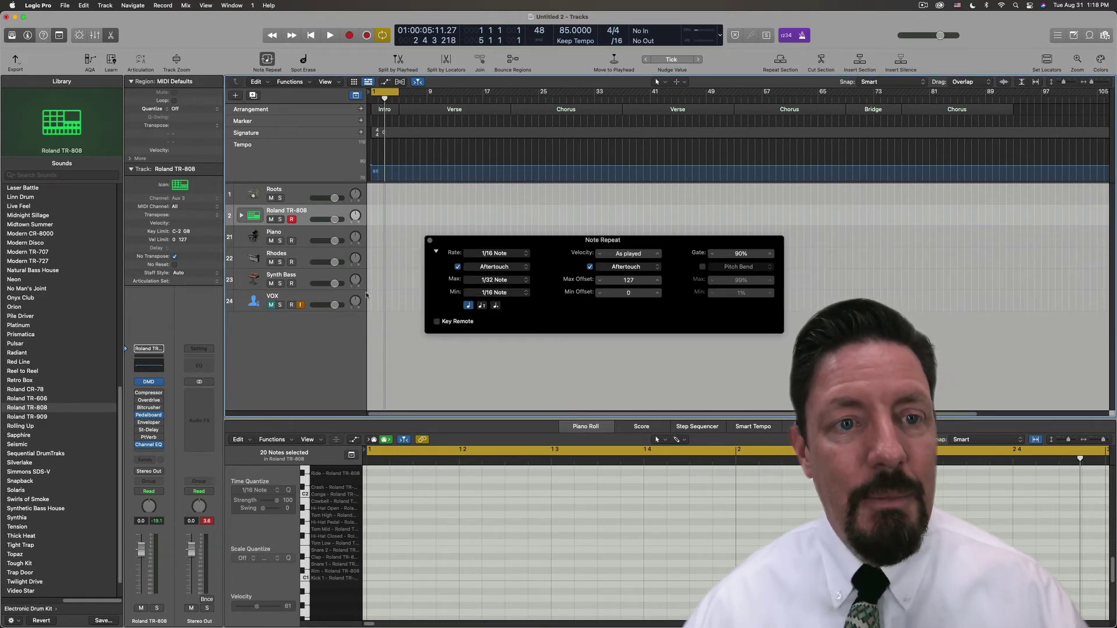
Deselect the notes and zoom the Tracks area in on bar 1
left_click(364, 162)
key("super+Right")
key("super+Right")
key("super+Right")
scroll(455, 188, "left", 2)
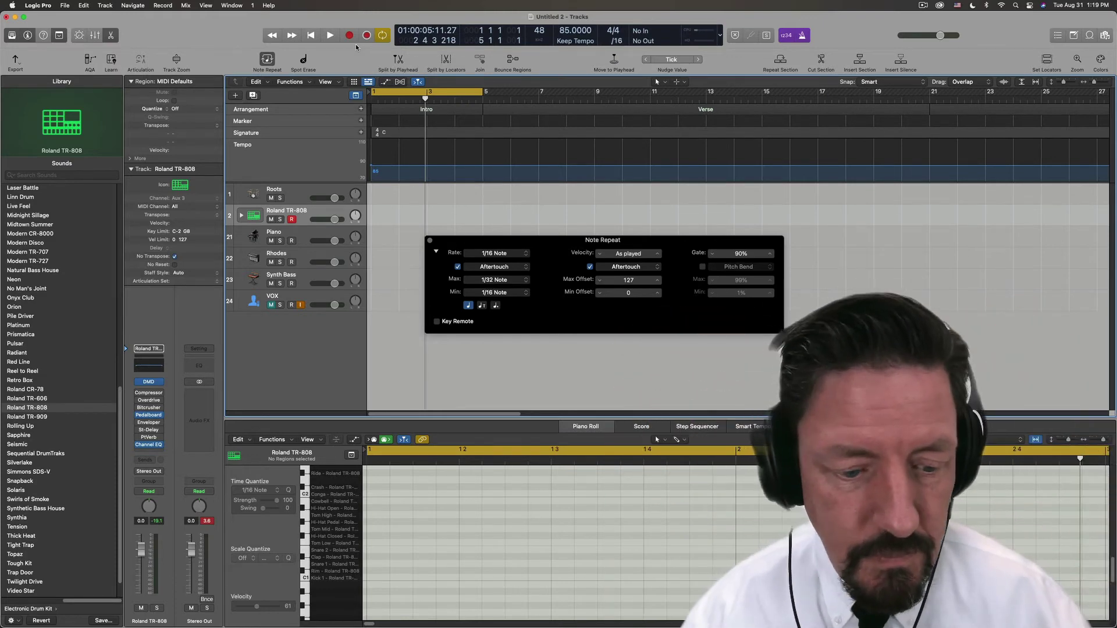
Cycle-record a Note Repeat pass of fast TR-808 hits, then stop
key("r")
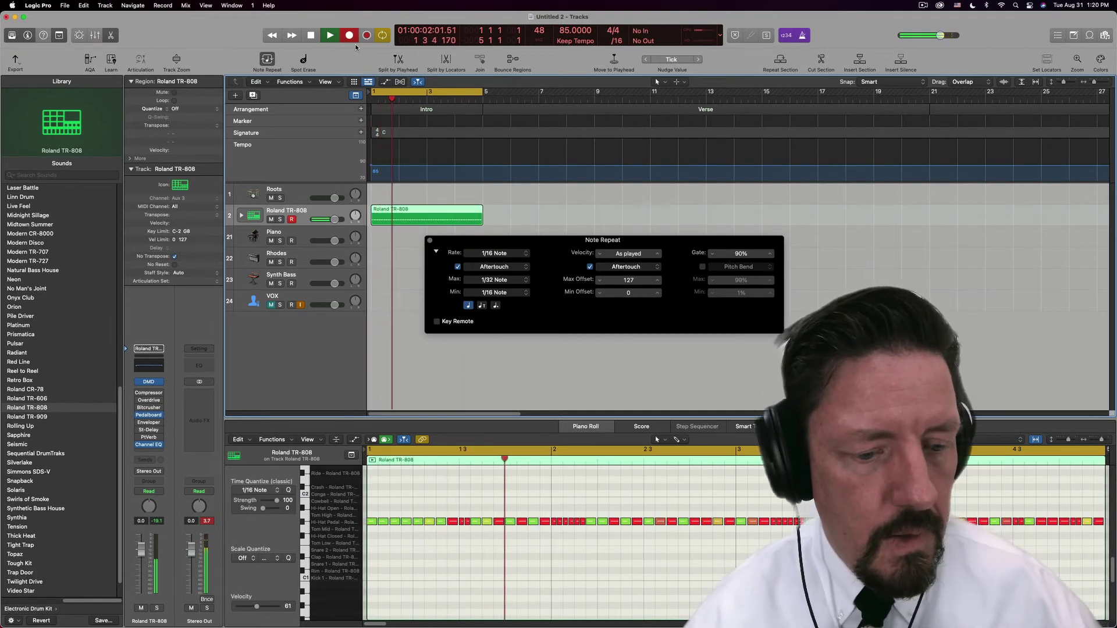
key("space")
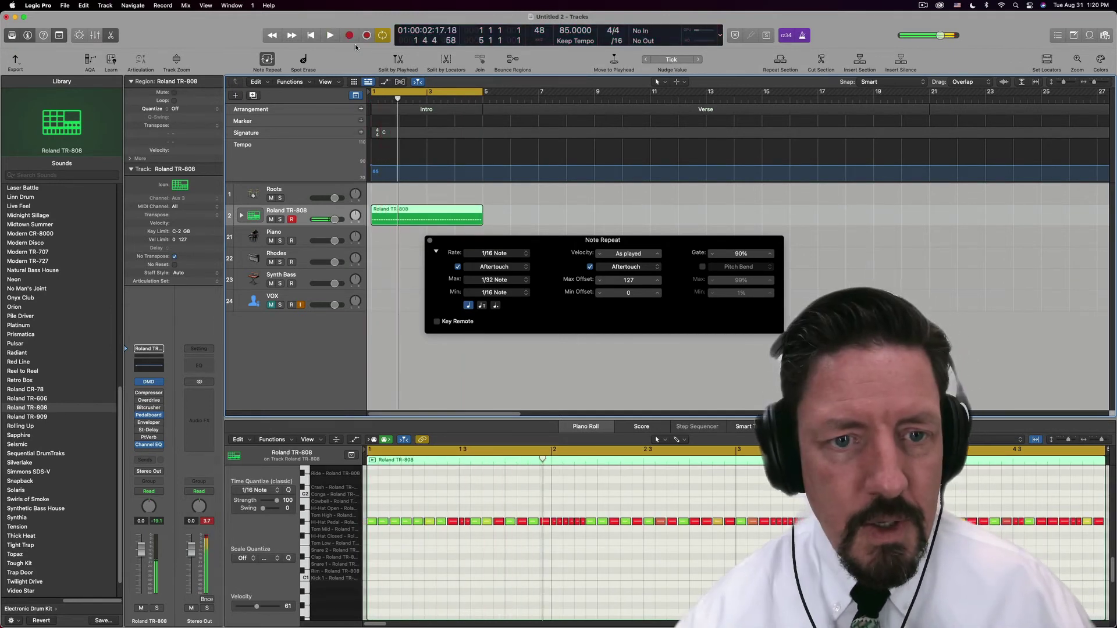
Set Note Repeat Rate and Min to 1/4 Note and Max to 1/16 Note
left_click(491, 254)
left_click(493, 218)
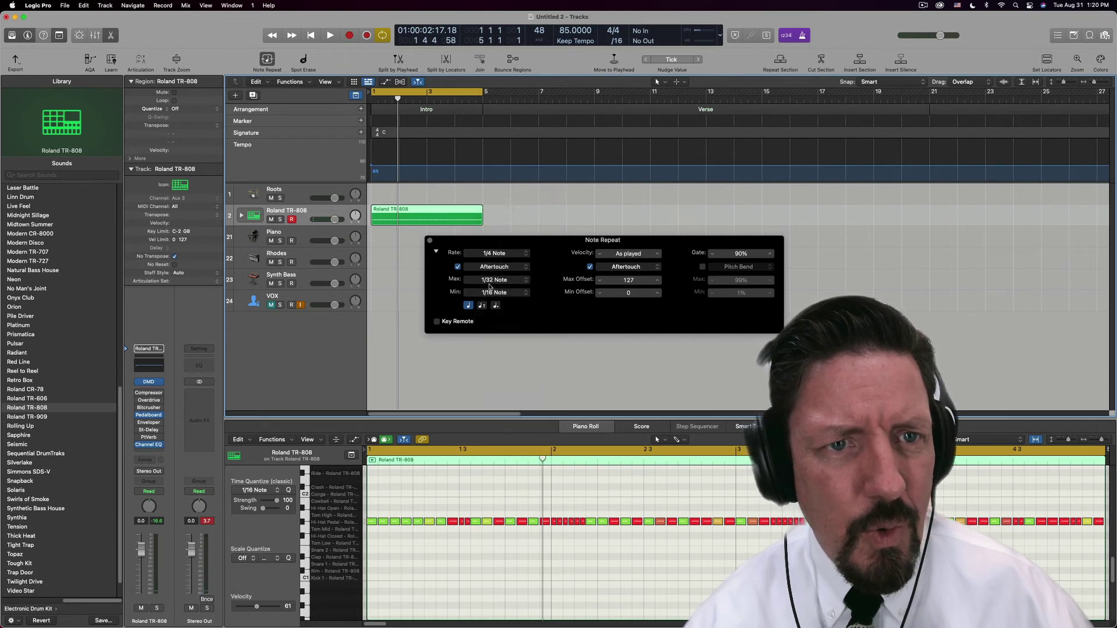
left_click(490, 293)
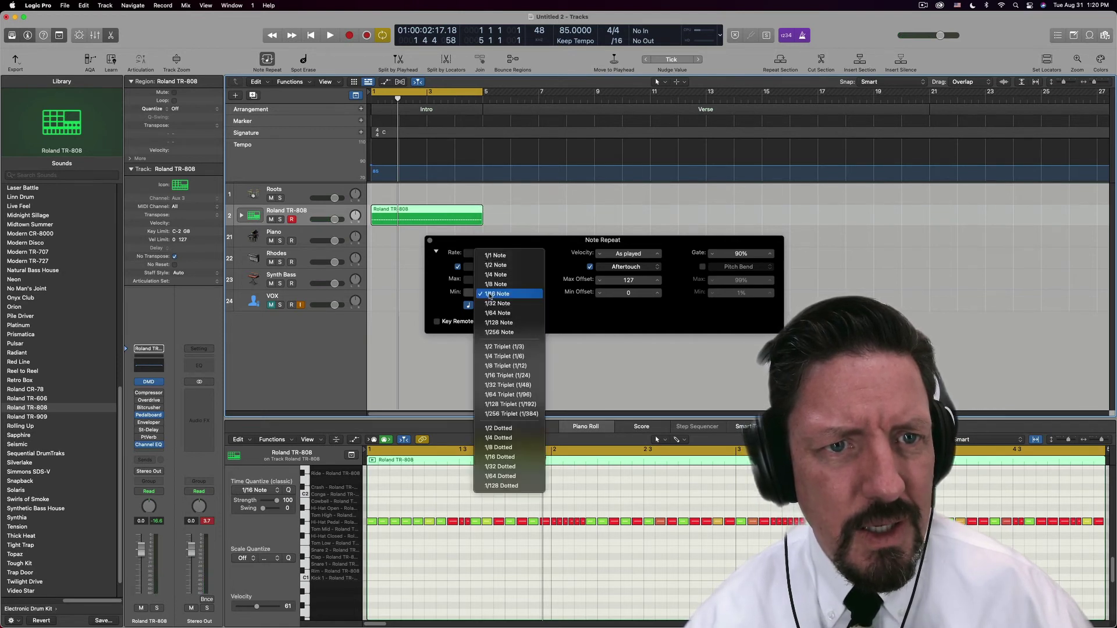
left_click(493, 257)
left_click(493, 280)
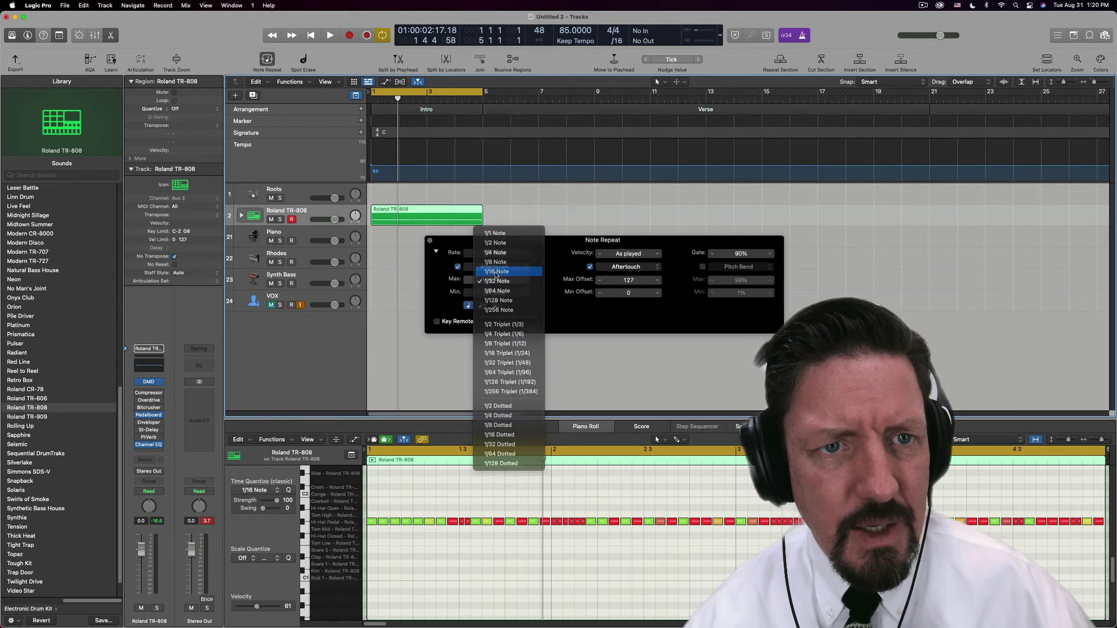
left_click(494, 268)
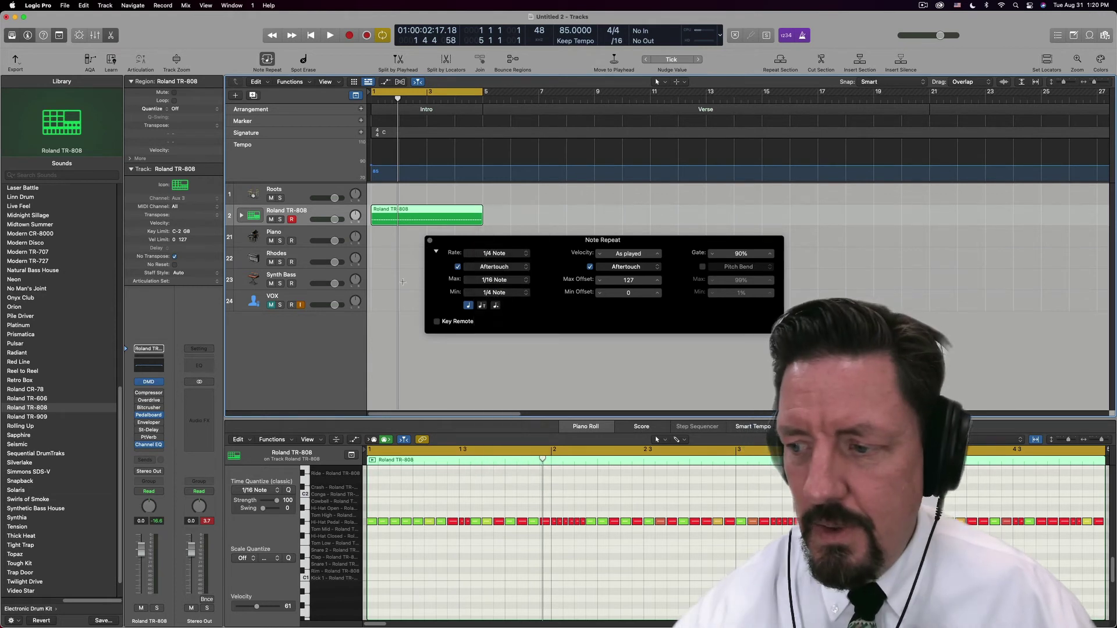
Record a layered pass of kick hits, raising Max to 1/32 Note mid-recording
key("r")
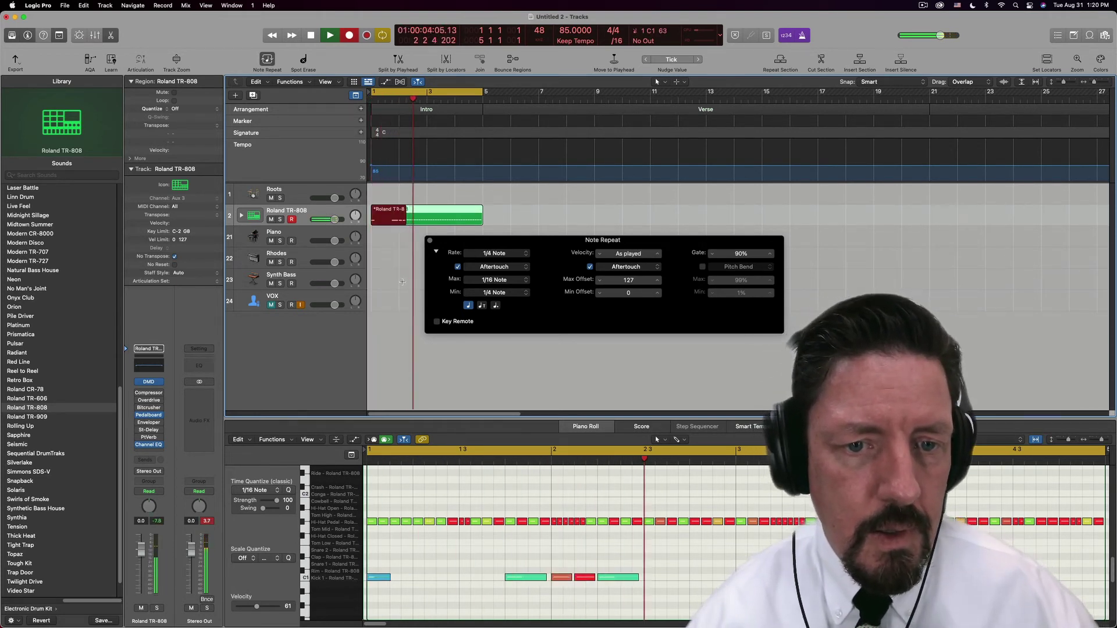
left_click(497, 281)
left_click(500, 290)
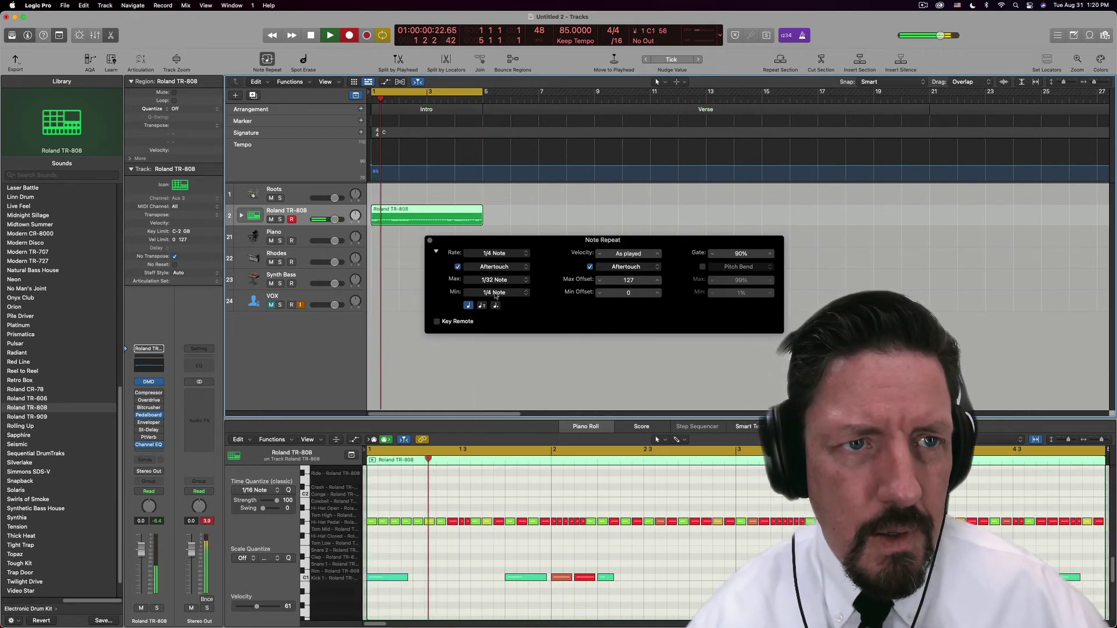
Stop the second pass, then cycle-record and stop a third layer of repeated drum hits
key("space")
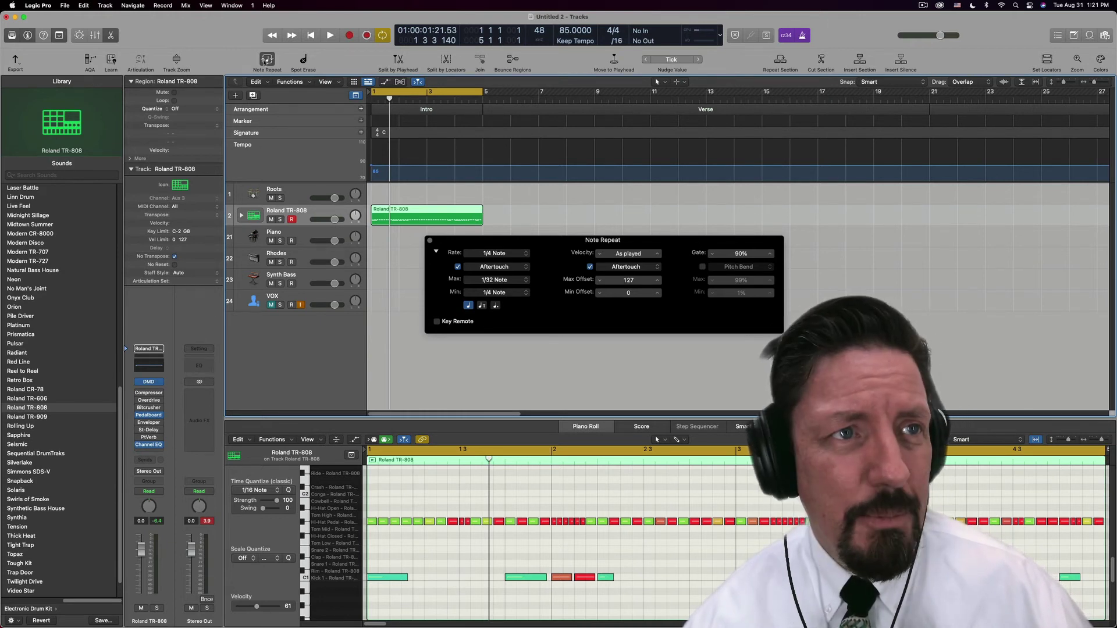
left_click(349, 36)
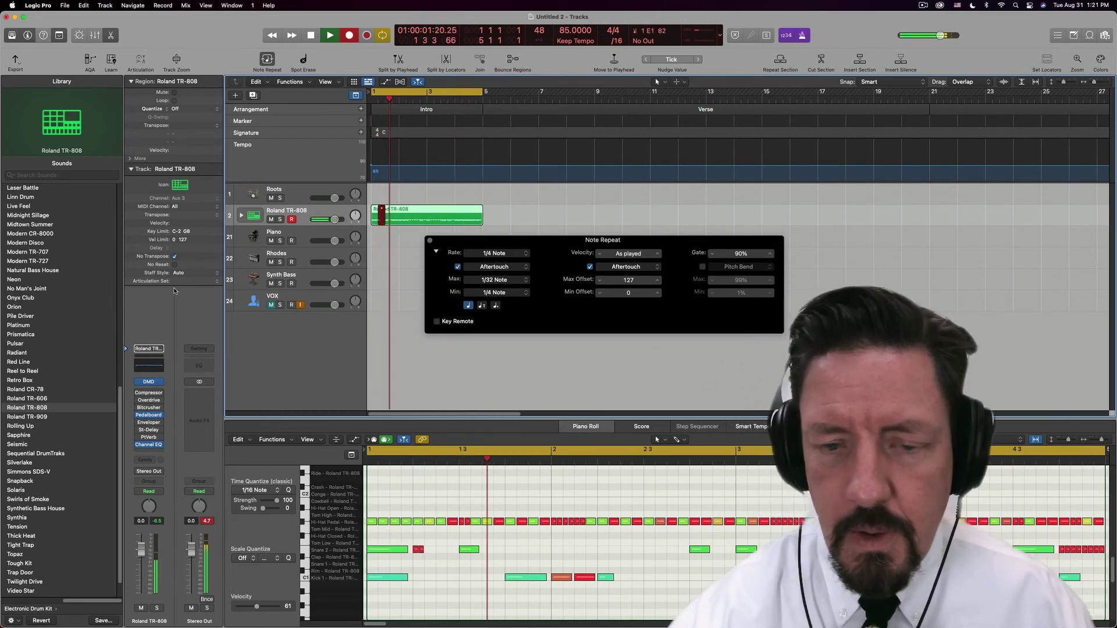
key("space")
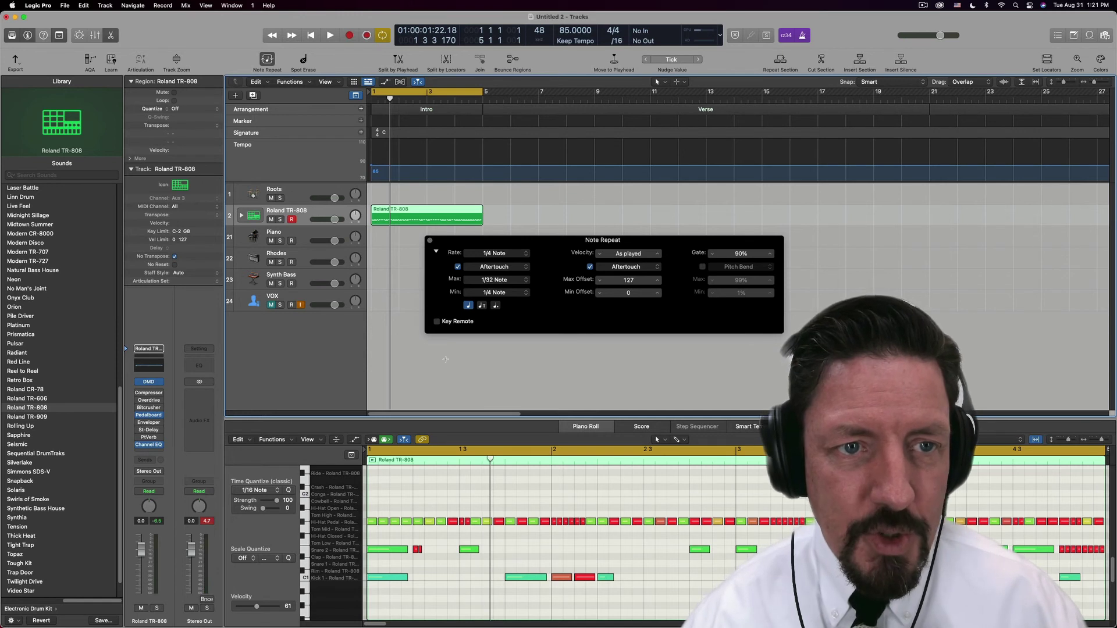
Toggle the Key Remote keyboard on and off, then enable Spot Erase
left_click(437, 322)
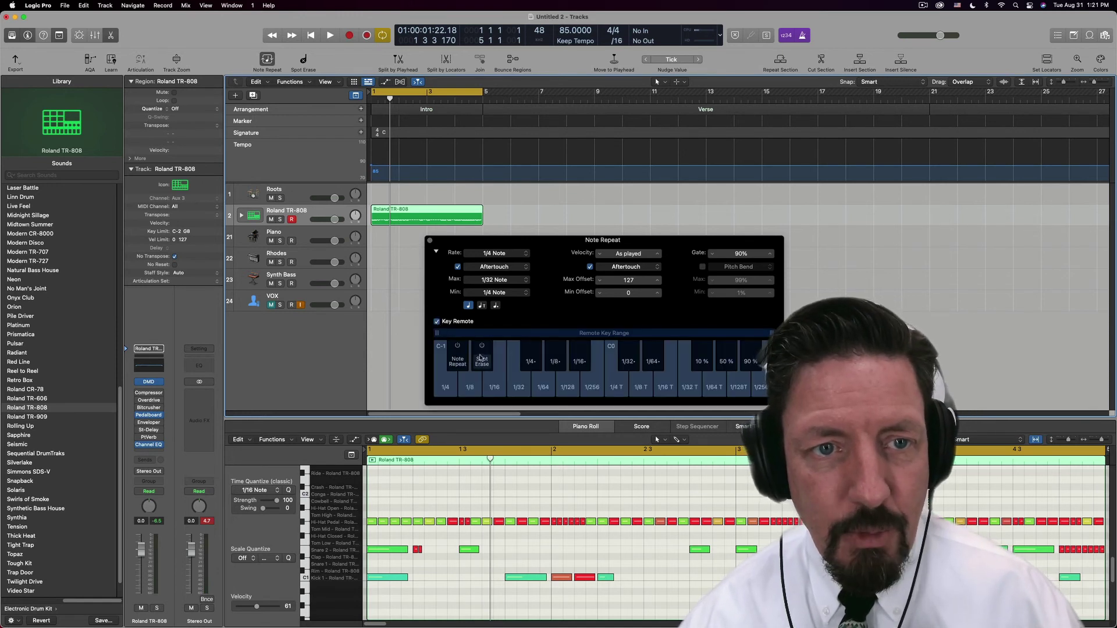
left_click(437, 321)
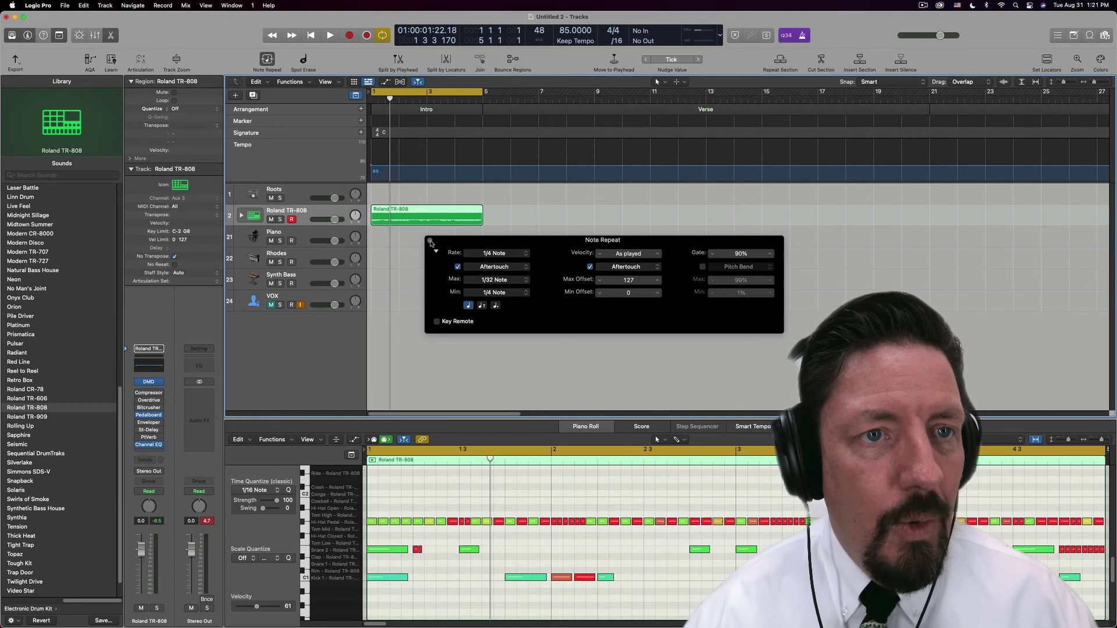
left_click(303, 60)
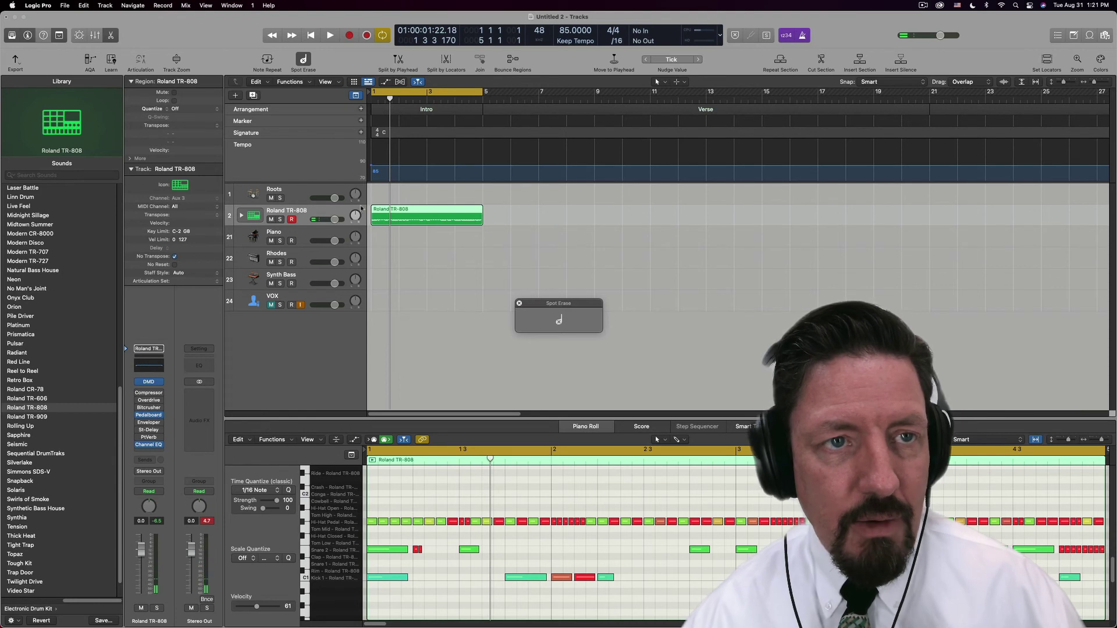
Play the pattern, spot-erase unwanted hits, stop, and close the Spot Erase window
left_click(329, 36)
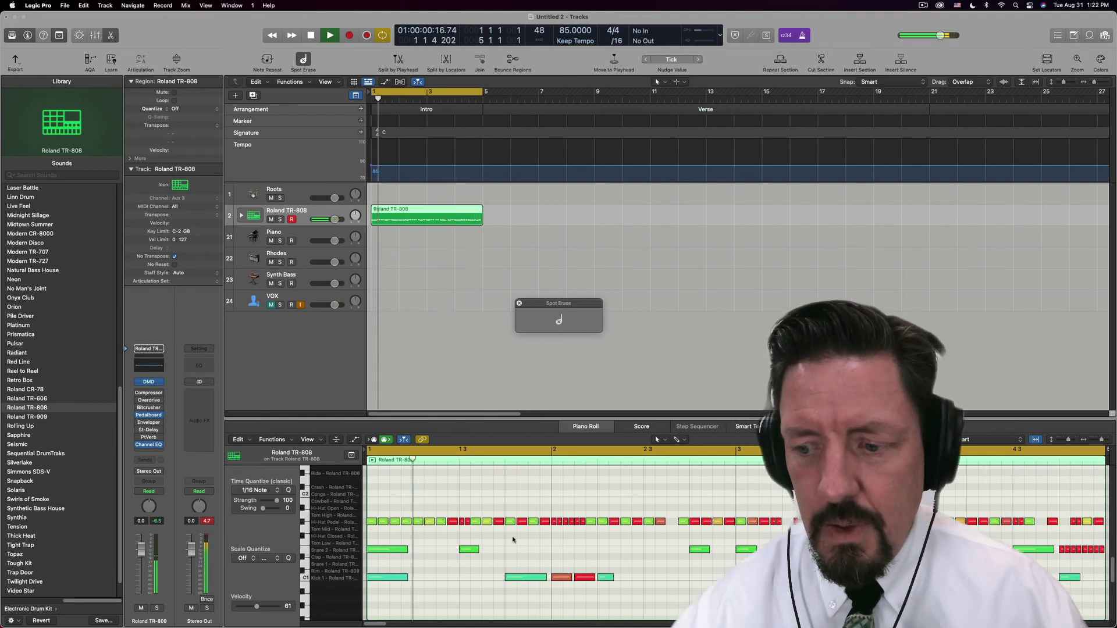
key("space")
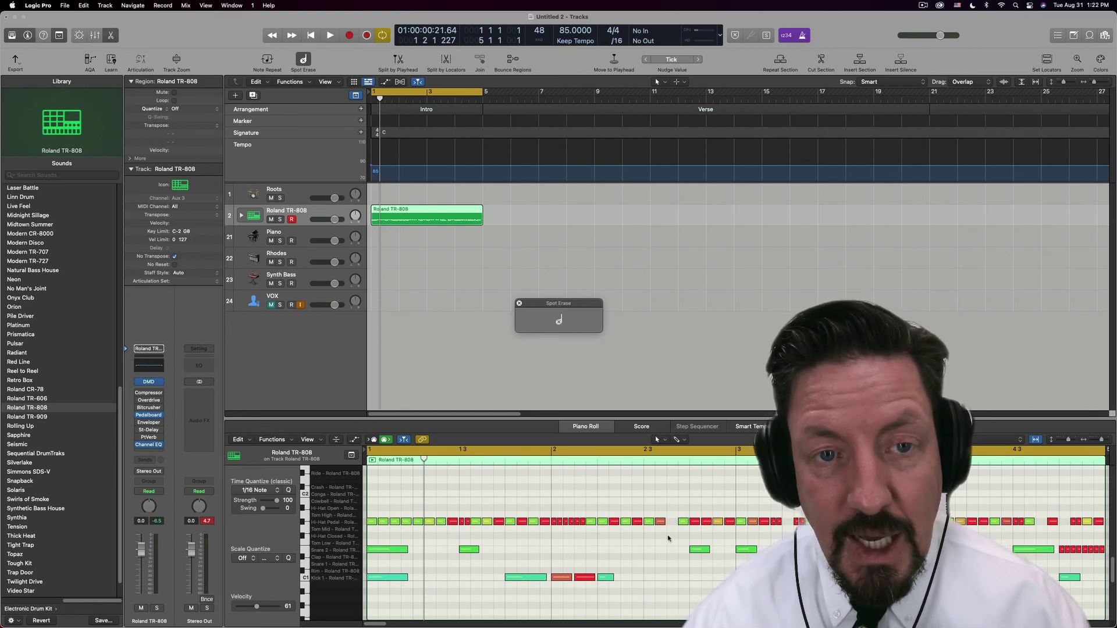
left_click(519, 303)
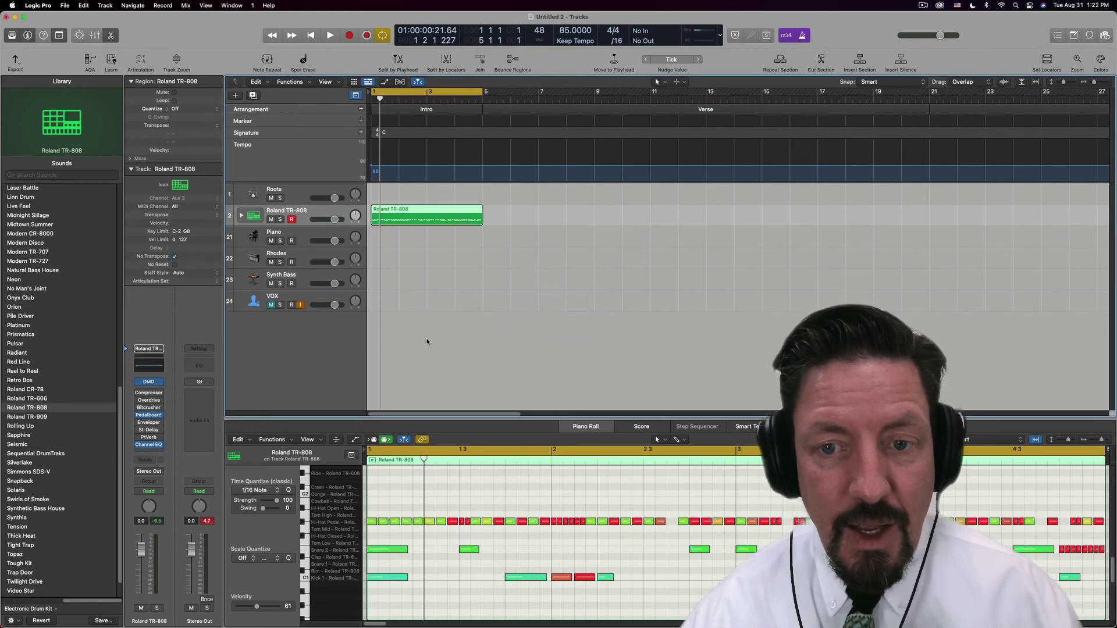
Select the Rhodes track in the Tracks area
left_click(304, 255)
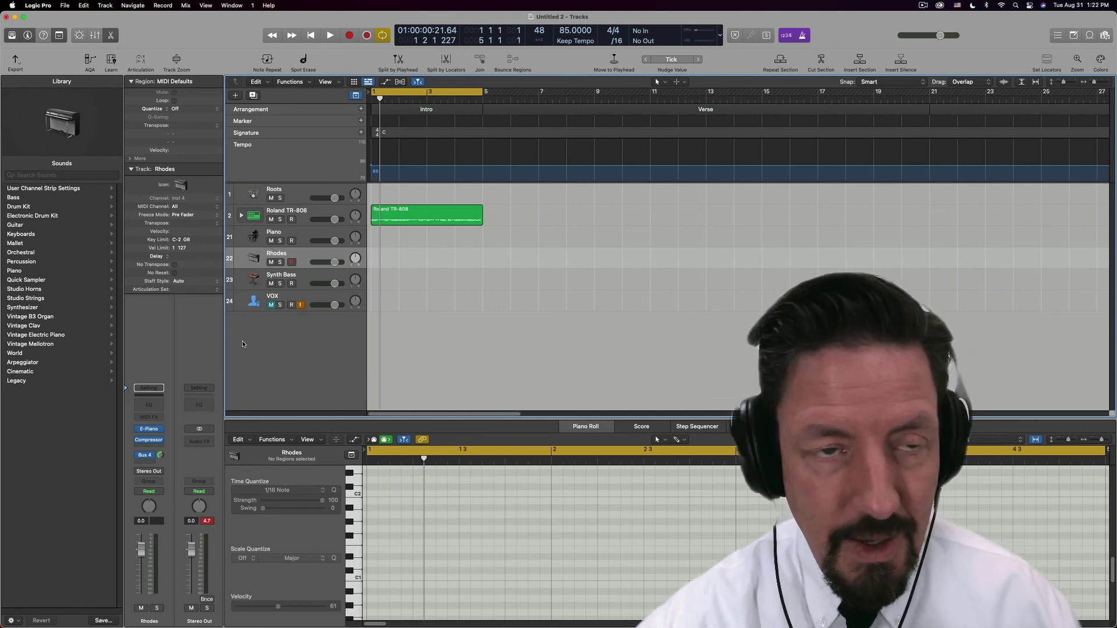
key("space")
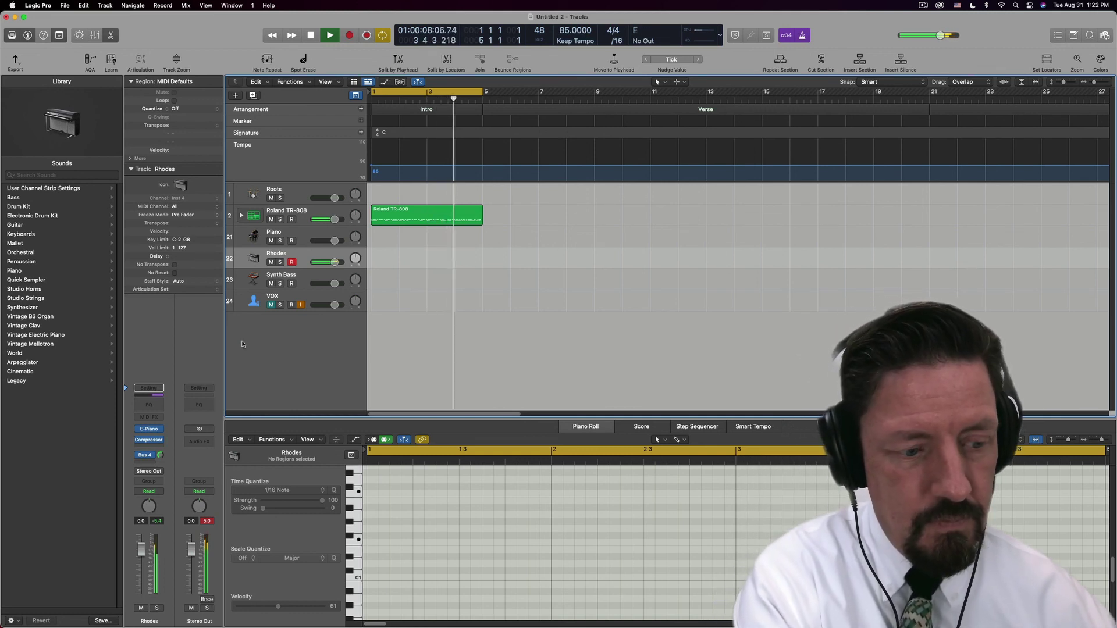
key("space")
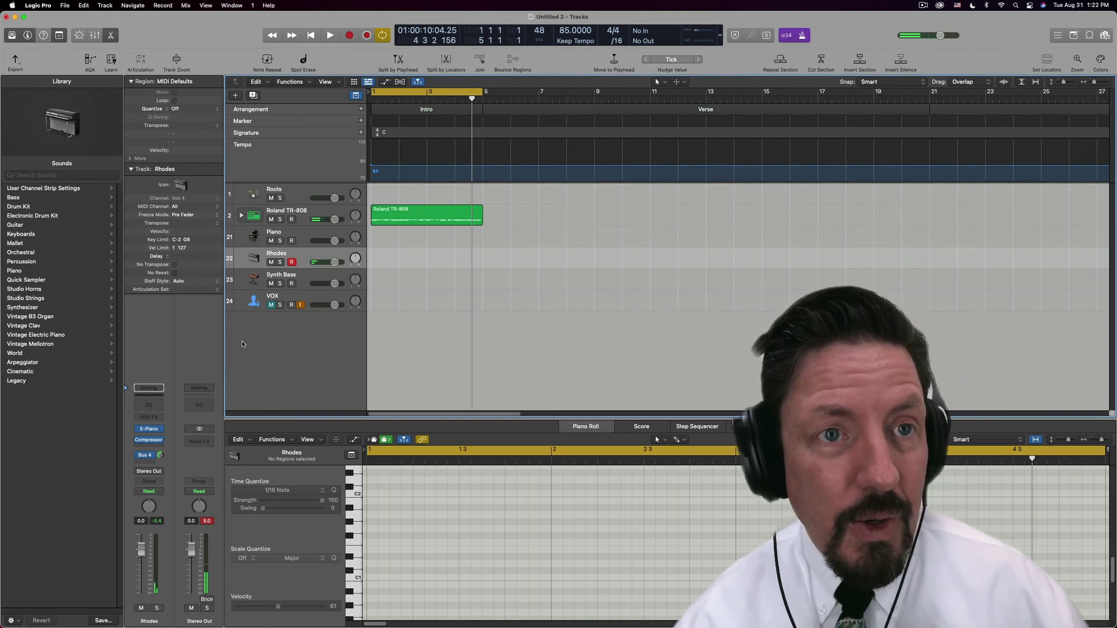